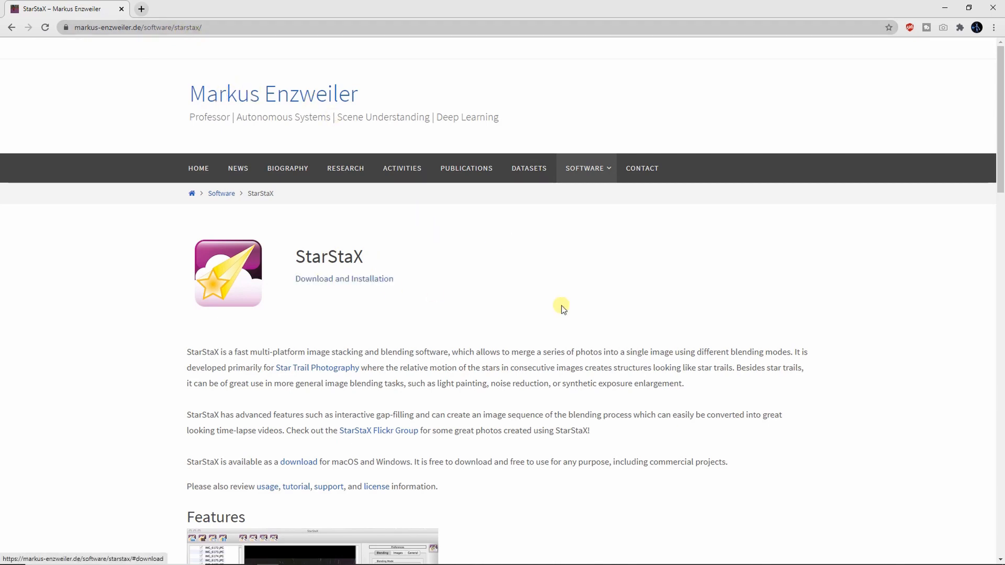
Step: Review the StarStaX web page's features, system requirements and the macOS and Windows download links
scroll(857, 391, down, 1)
scroll(856, 392, down, 5)
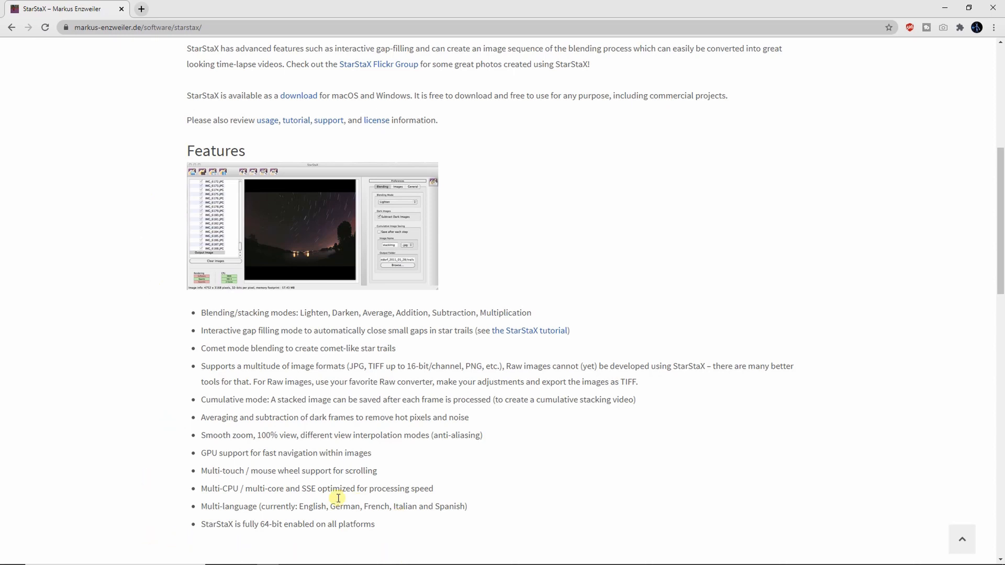
scroll(701, 386, down, 5)
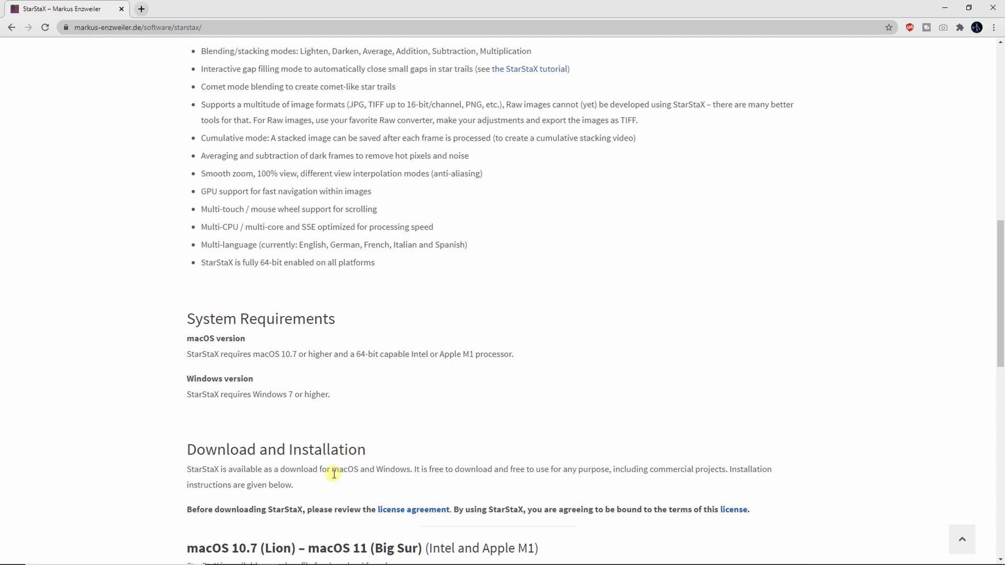
scroll(675, 419, down, 6)
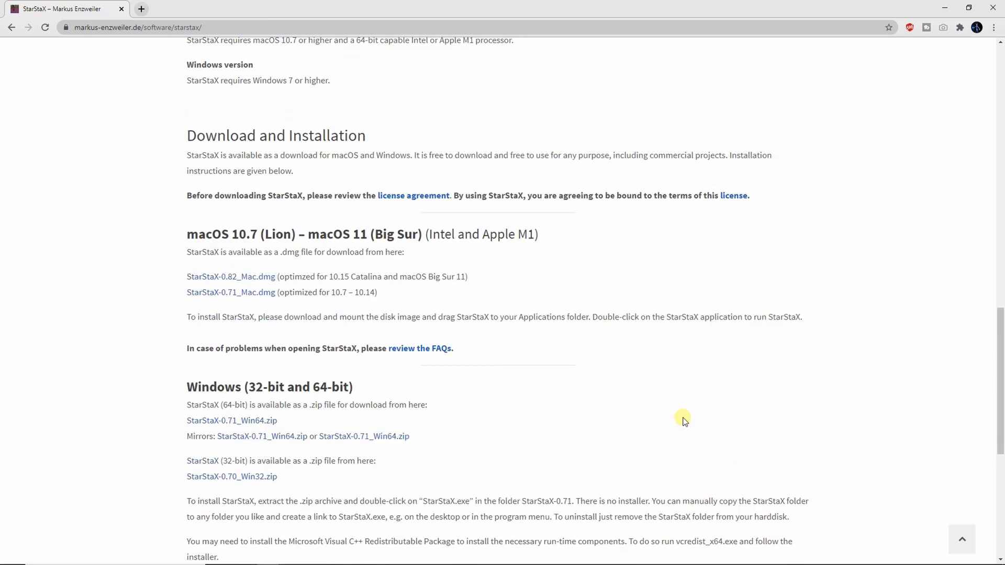
scroll(684, 421, up, 13)
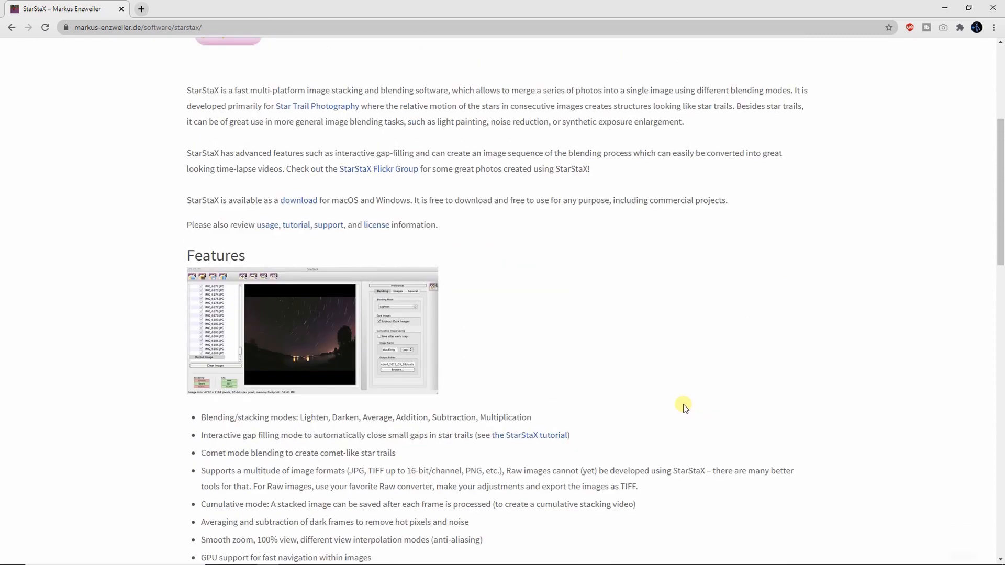
scroll(684, 407, up, 5)
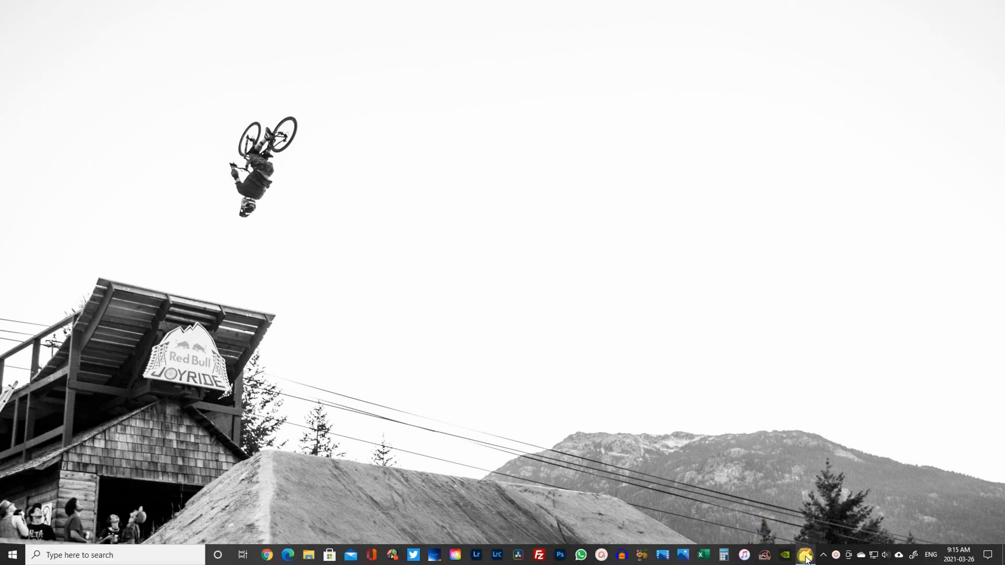
Step: Open StarStaX, load Star Trails 00001 to 00107 from the Edit folder as input images and preview Star Trails 00028.jpg
click(805, 554)
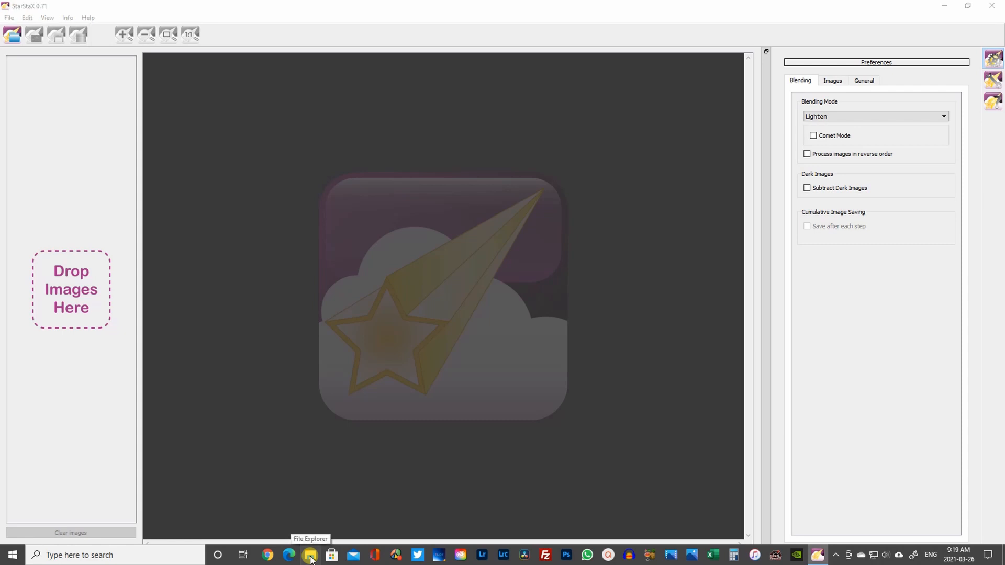
click(310, 556)
drag(907, 122, 905, 440)
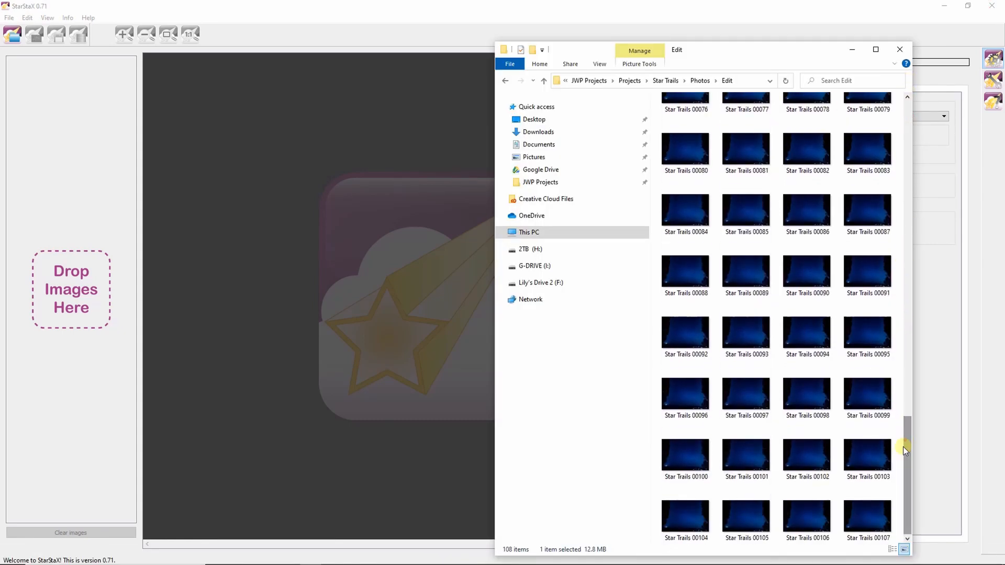
shift+click(863, 518)
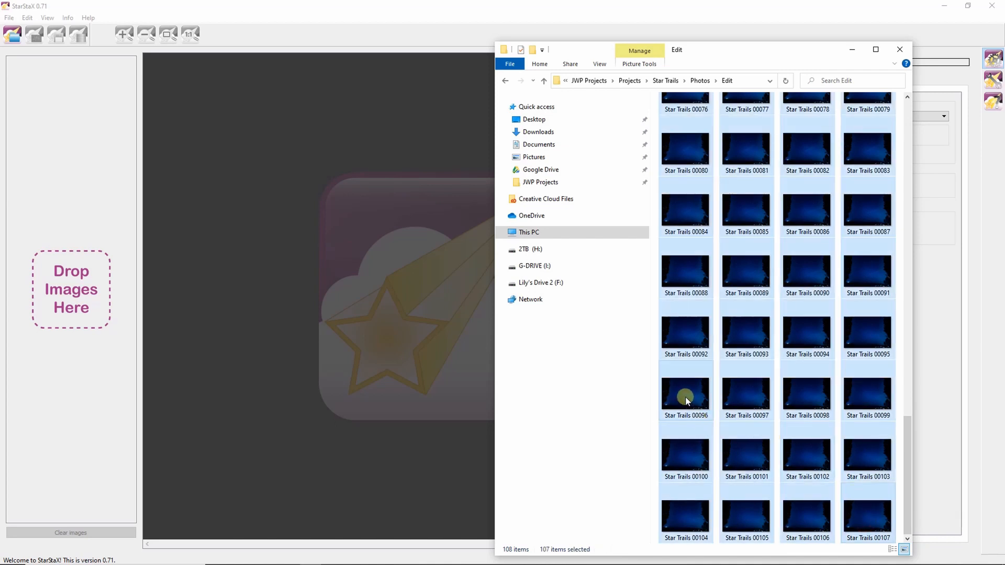
drag(686, 394, 80, 313)
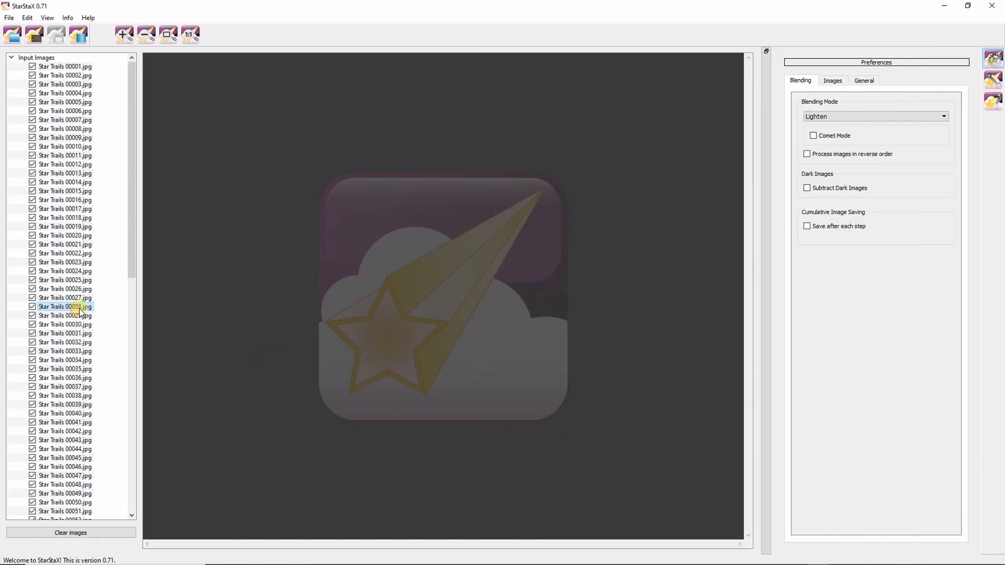
click(86, 307)
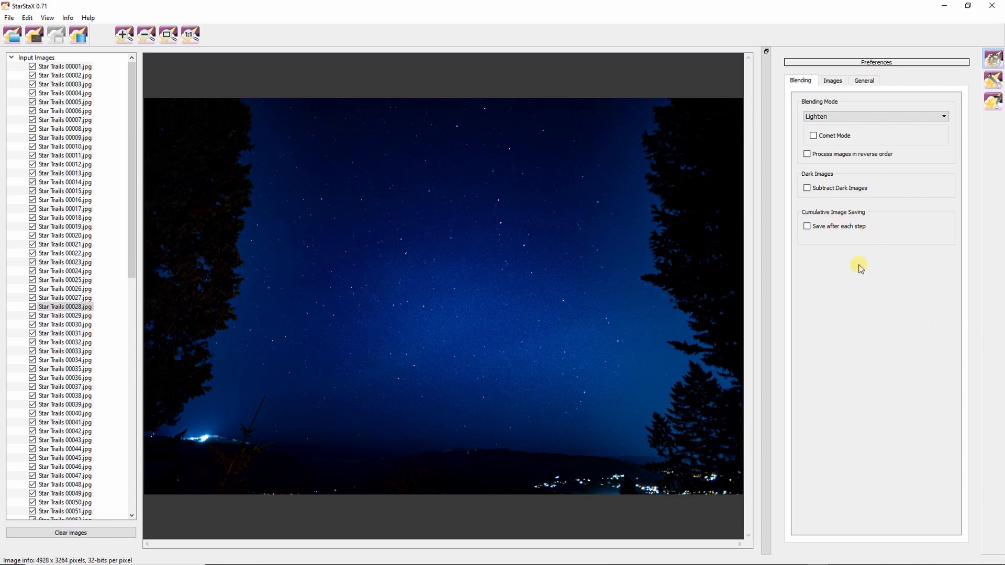
Step: Enable cumulative image saving after each step and blend the input images in Lighten mode
click(807, 228)
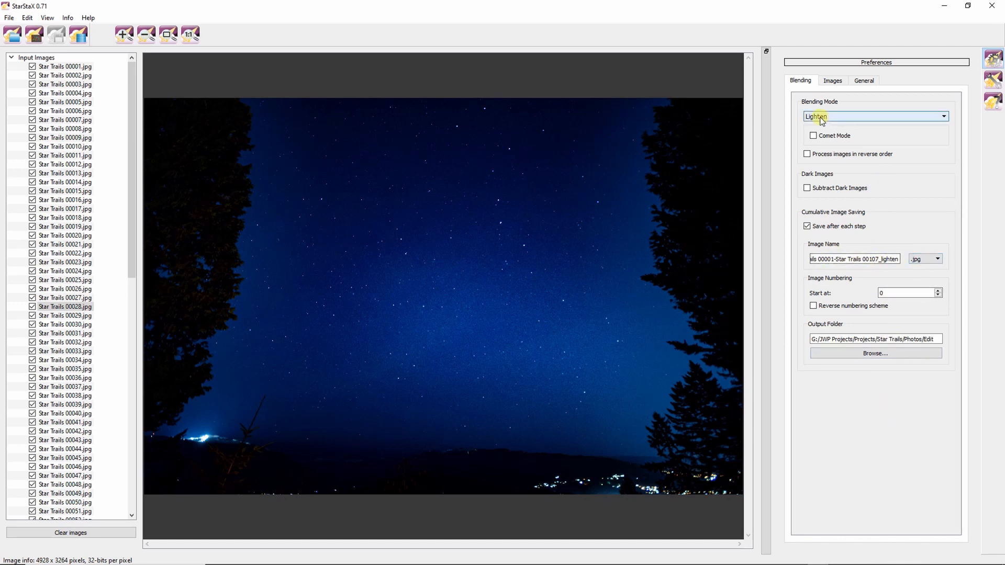
mouse_move(821, 121)
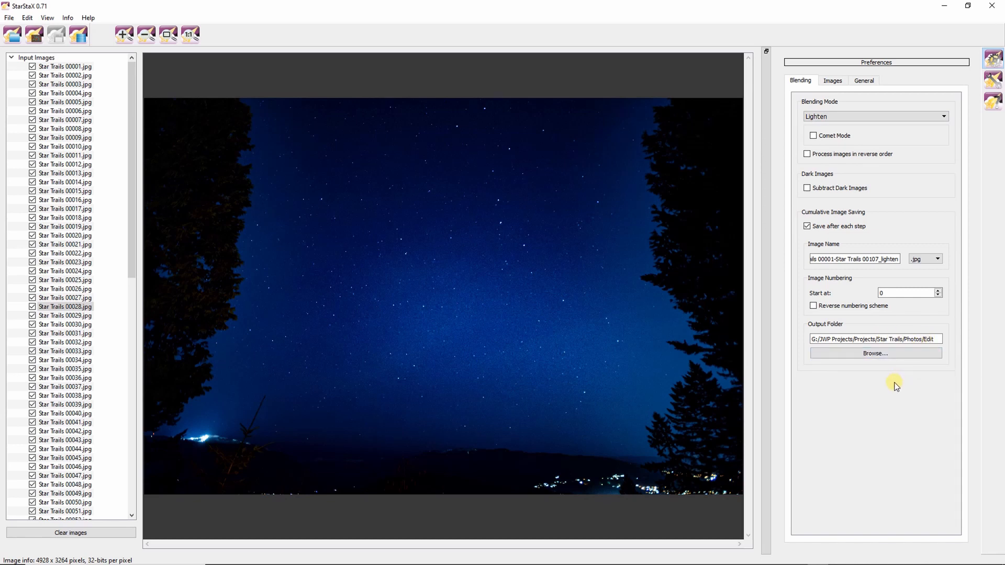
click(80, 37)
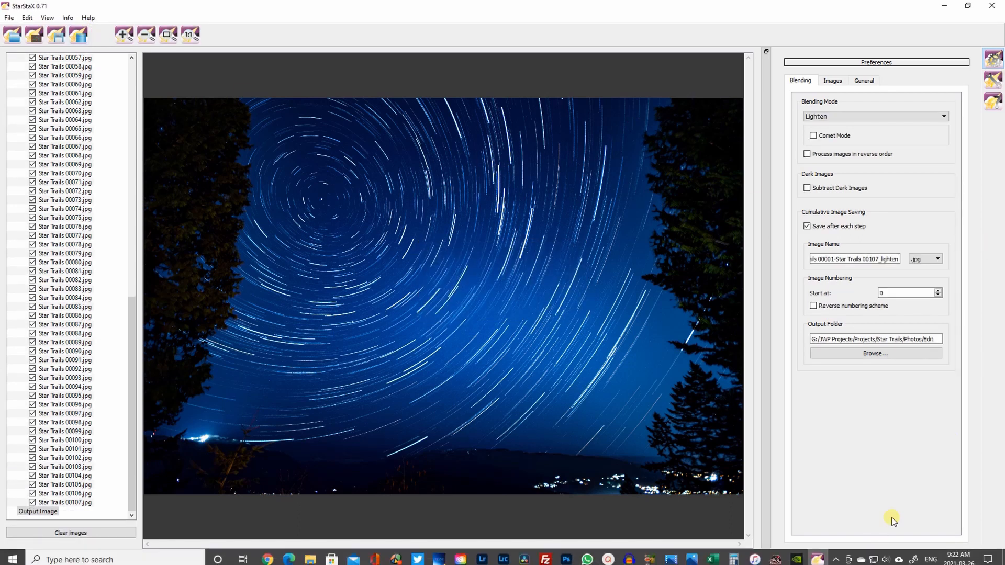
Step: Inspect the cumulative images saved in the Photos/Edit folder and view the intermediate image numbered 00000055
click(308, 555)
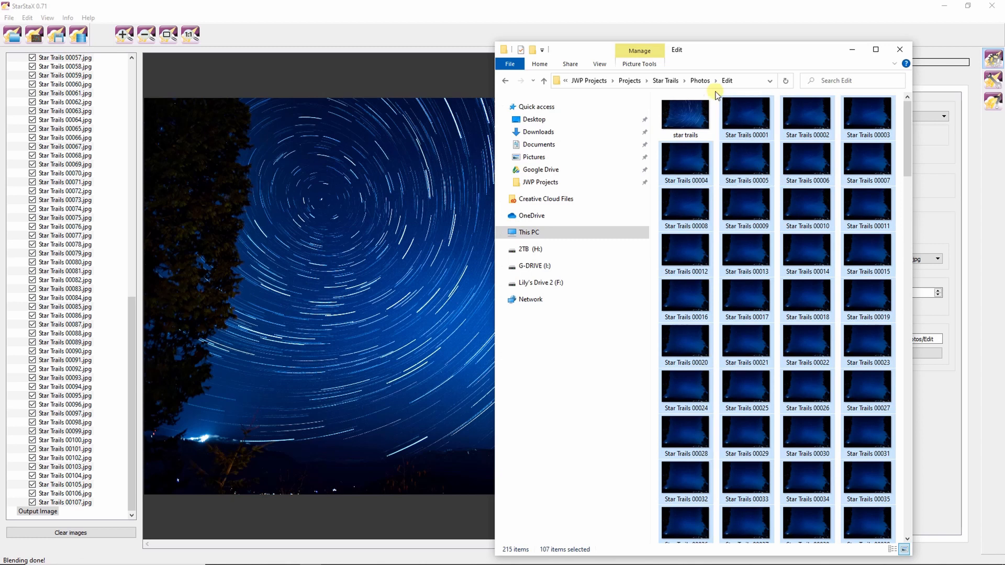
click(698, 82)
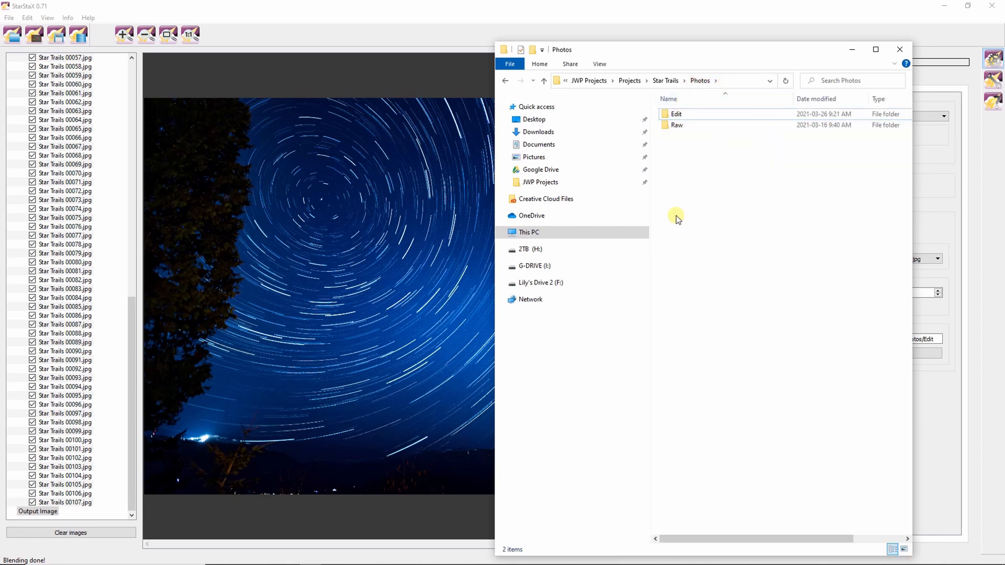
double_click(676, 115)
click(681, 122)
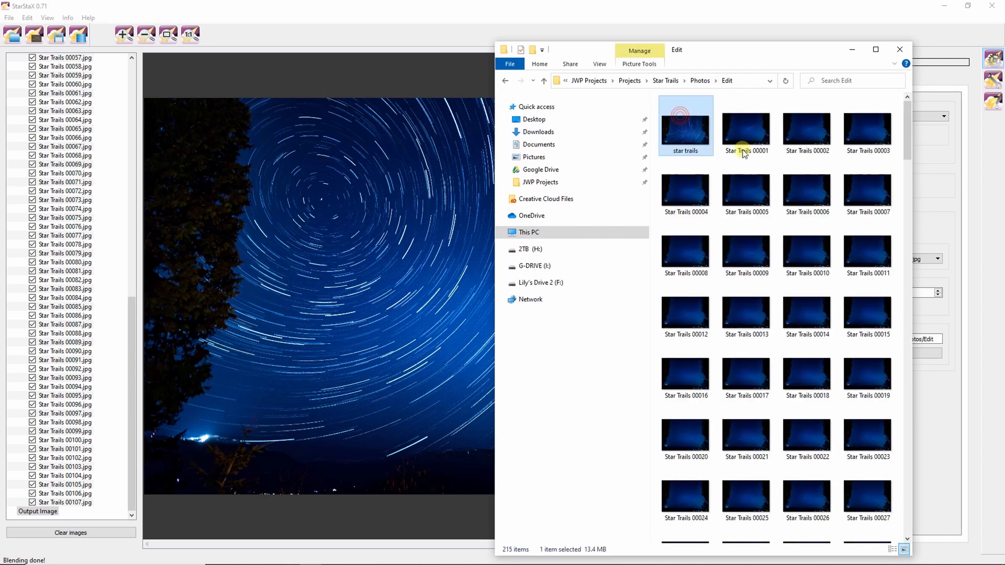
drag(907, 150, 909, 464)
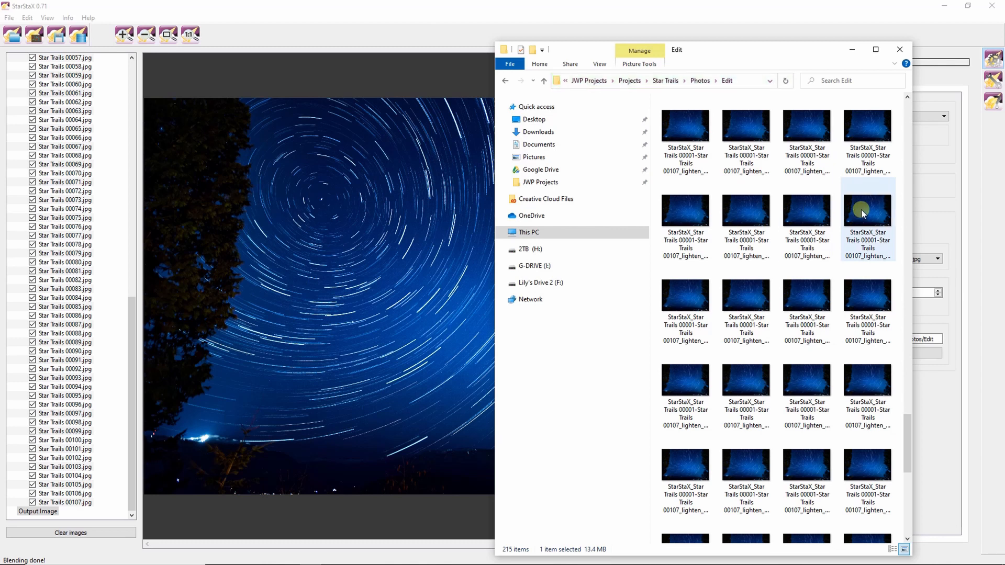
click(861, 208)
double_click(861, 209)
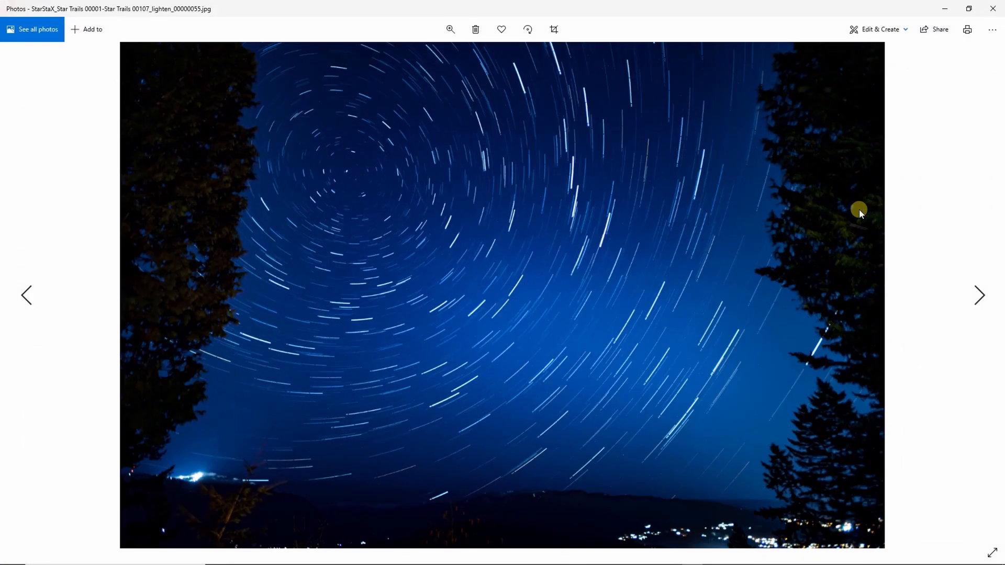
click(993, 11)
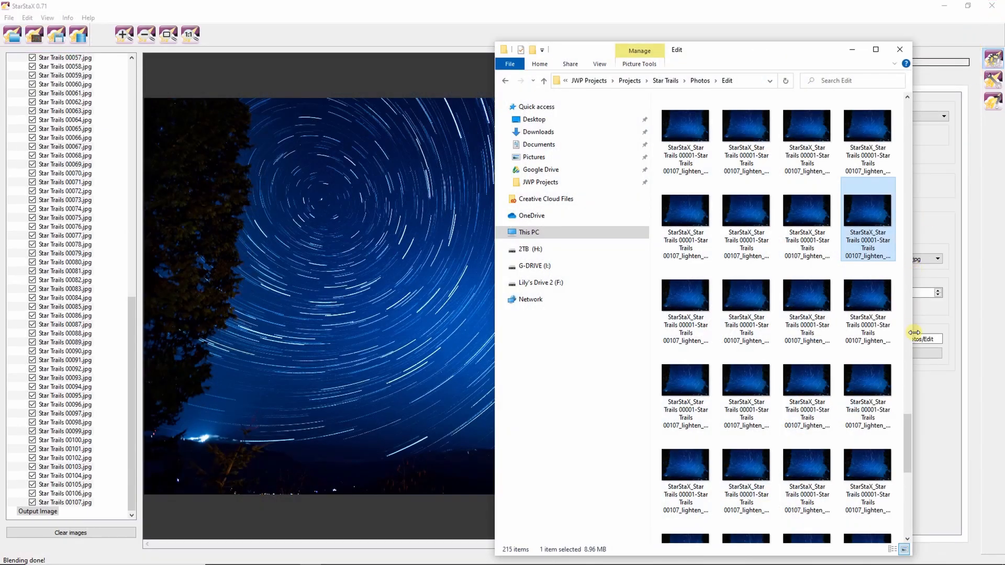
Step: View the last cumulative image in the Edit folder, numbered 00000106, and close the folder window
drag(908, 429, 908, 537)
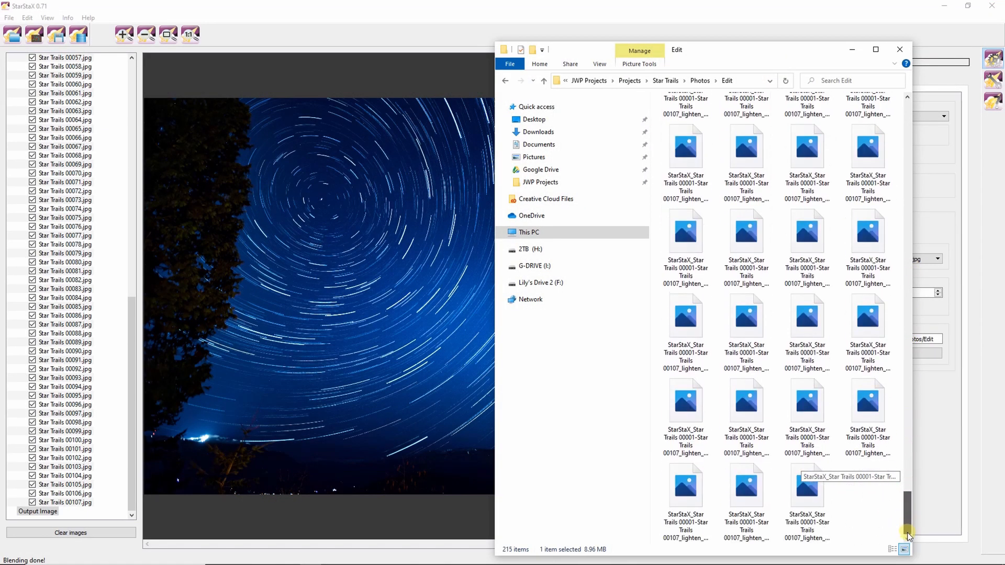
double_click(804, 497)
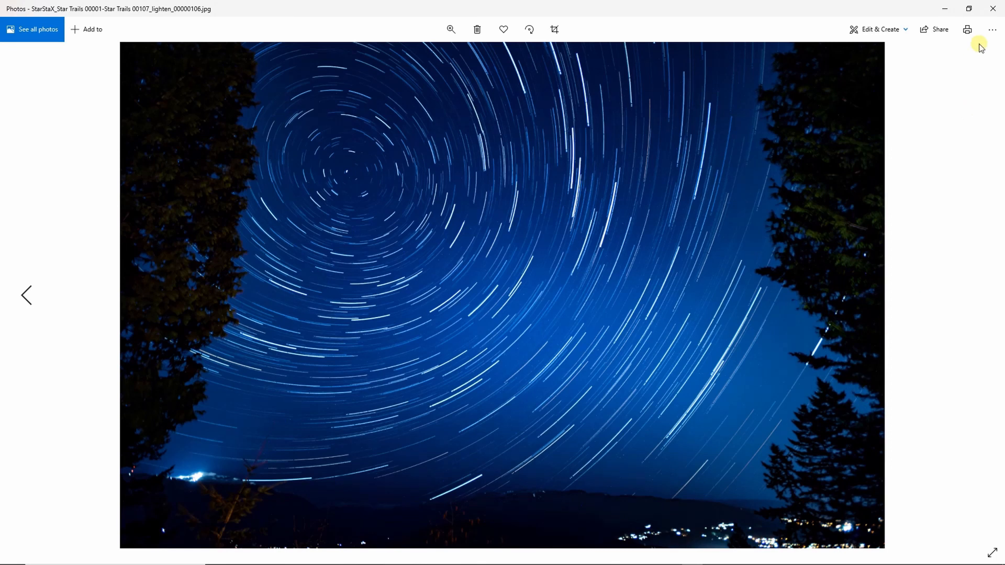
click(999, 8)
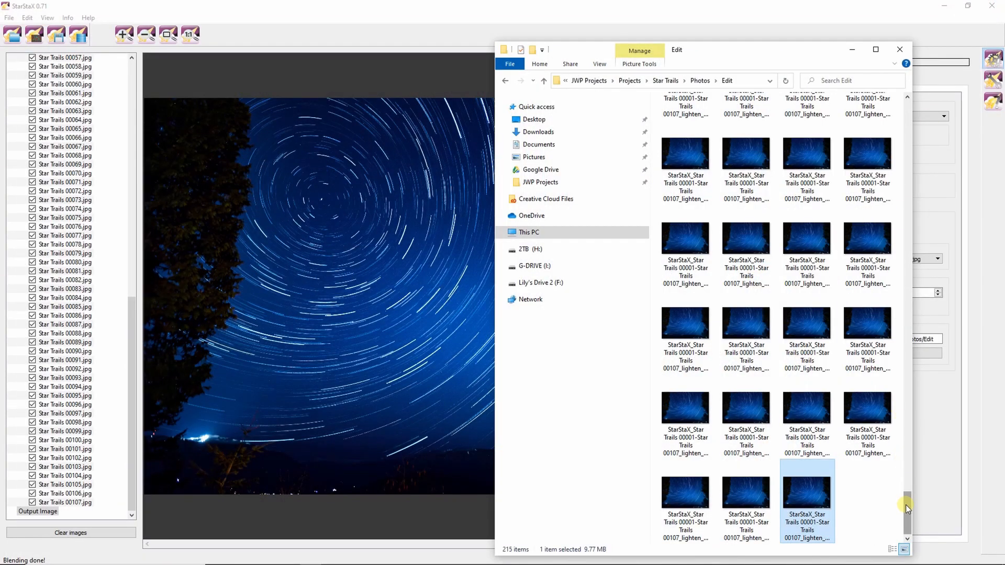
drag(907, 480, 906, 62)
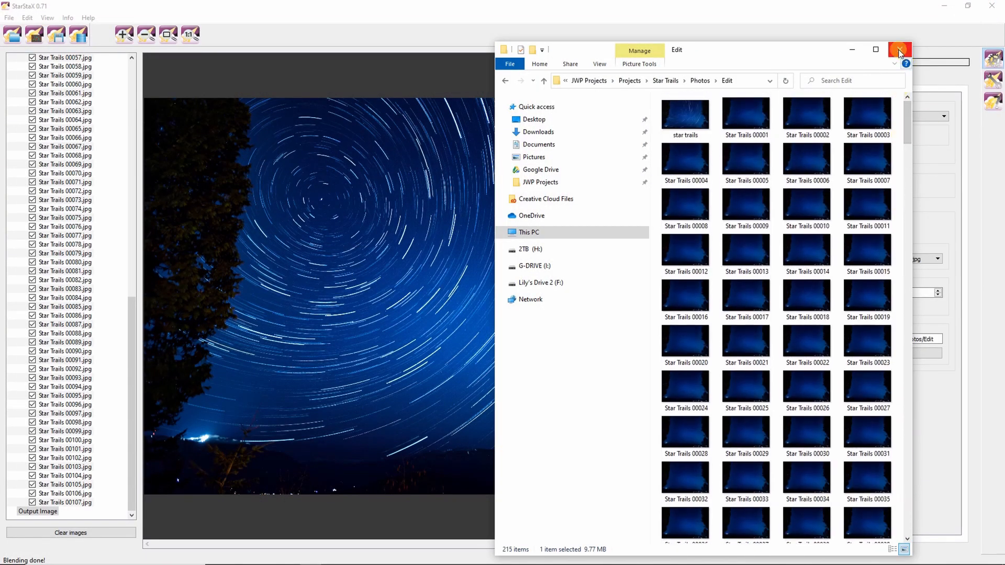
click(900, 49)
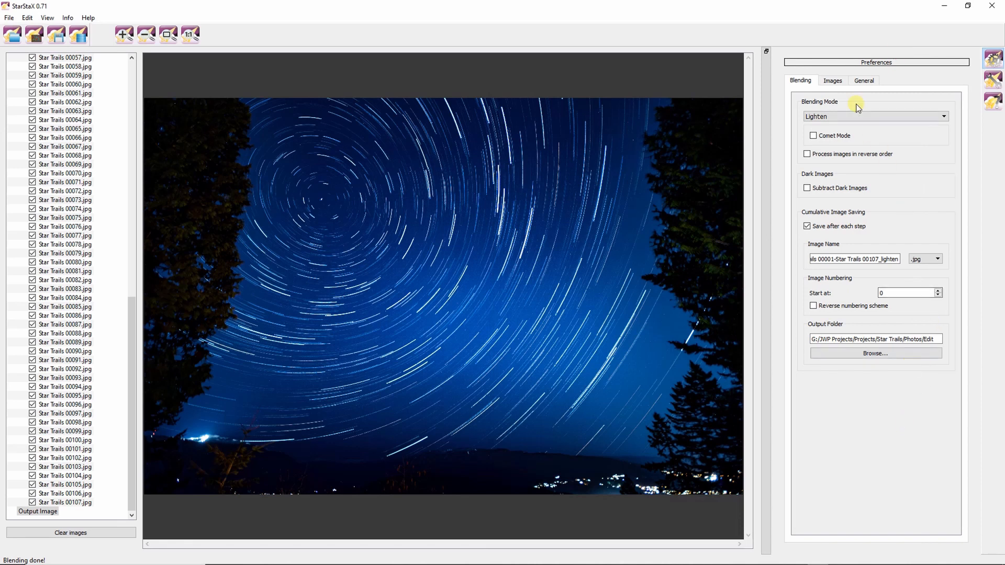
Step: Enable Comet Mode for the Lighten blend, leaving the output folder selection without choosing a folder
click(814, 136)
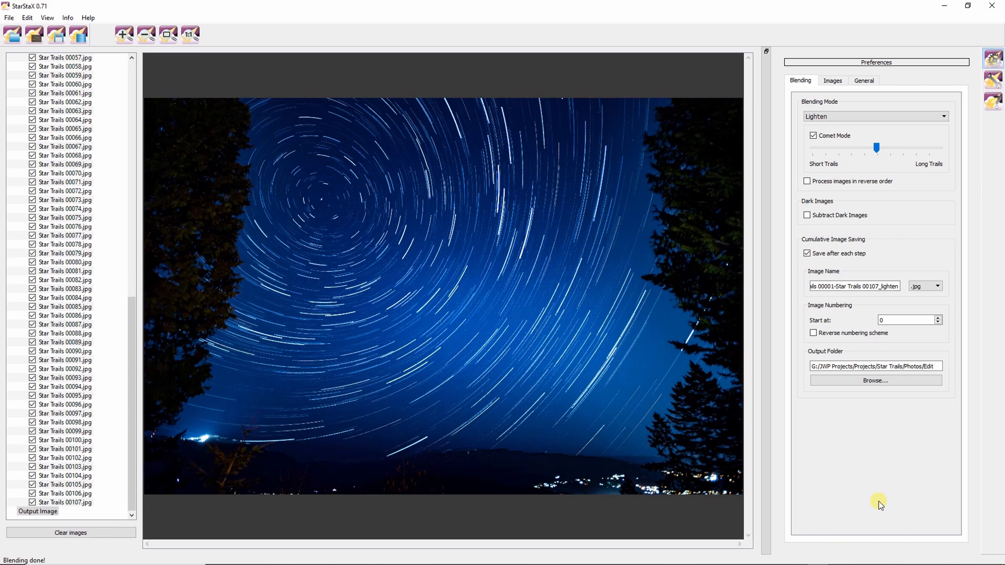
click(888, 381)
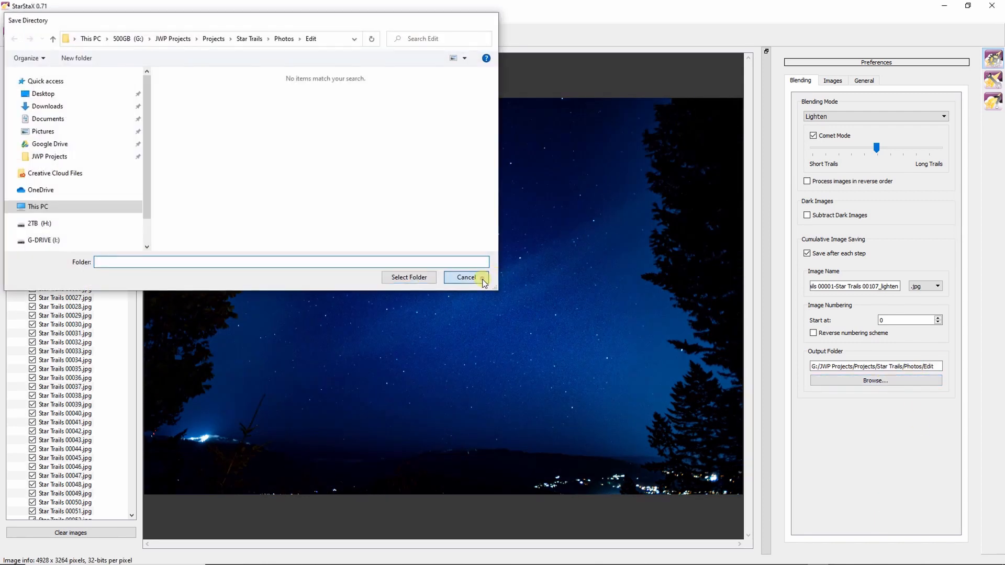
click(478, 278)
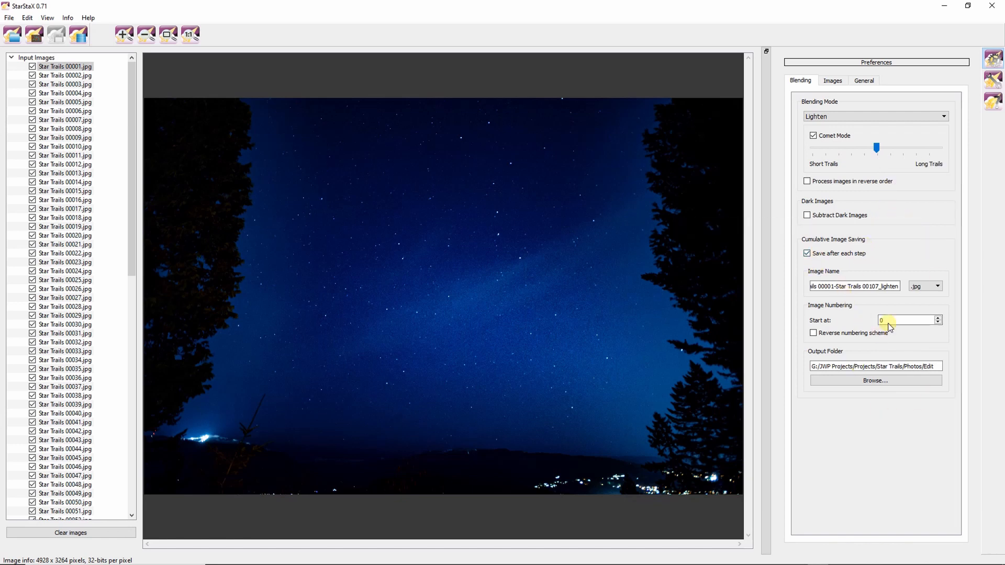
Step: Set a new folder named comet inside Edit as the output folder and blend the images in Comet Mode
click(886, 381)
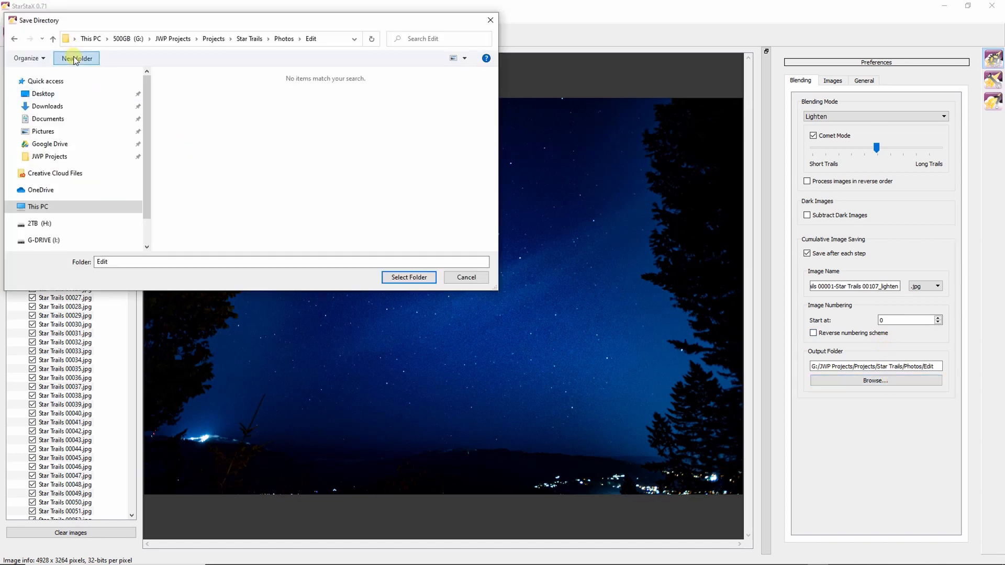
click(76, 58)
text(comet)
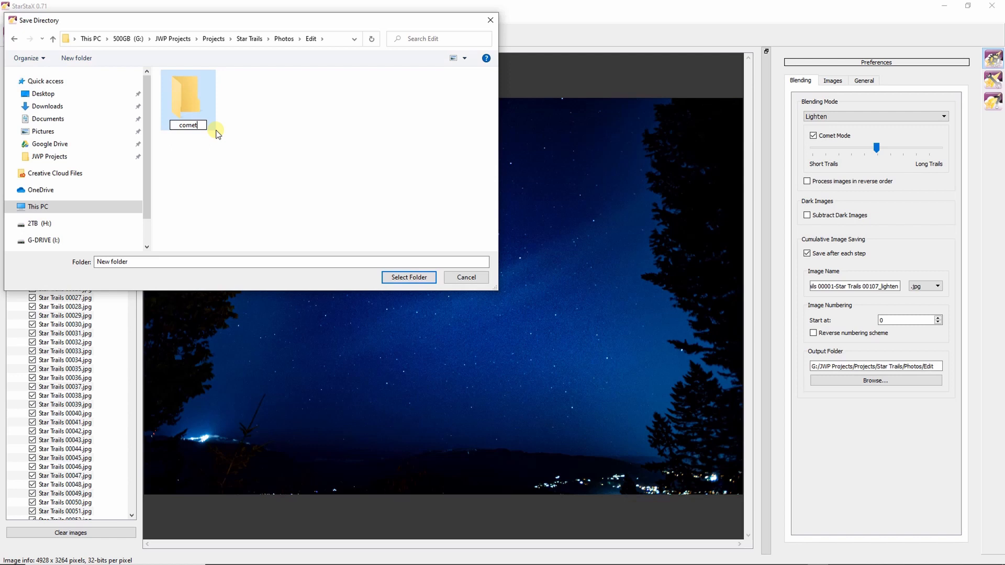
key(Return)
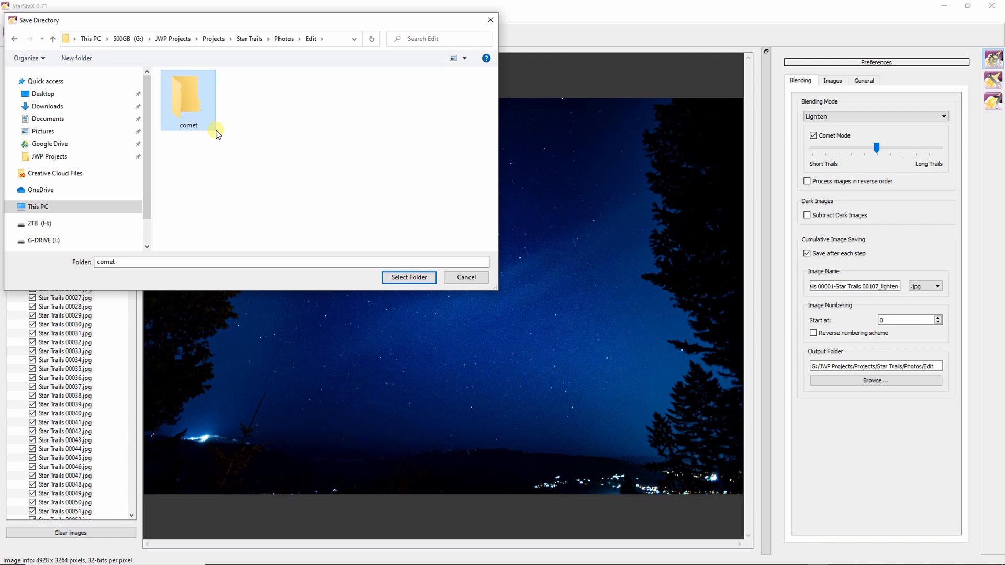
click(415, 272)
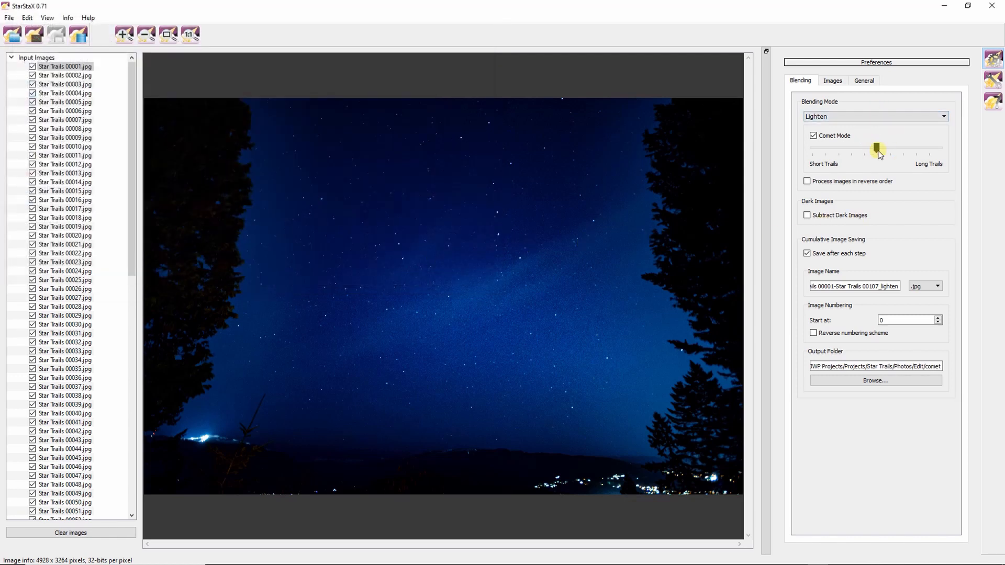
click(78, 34)
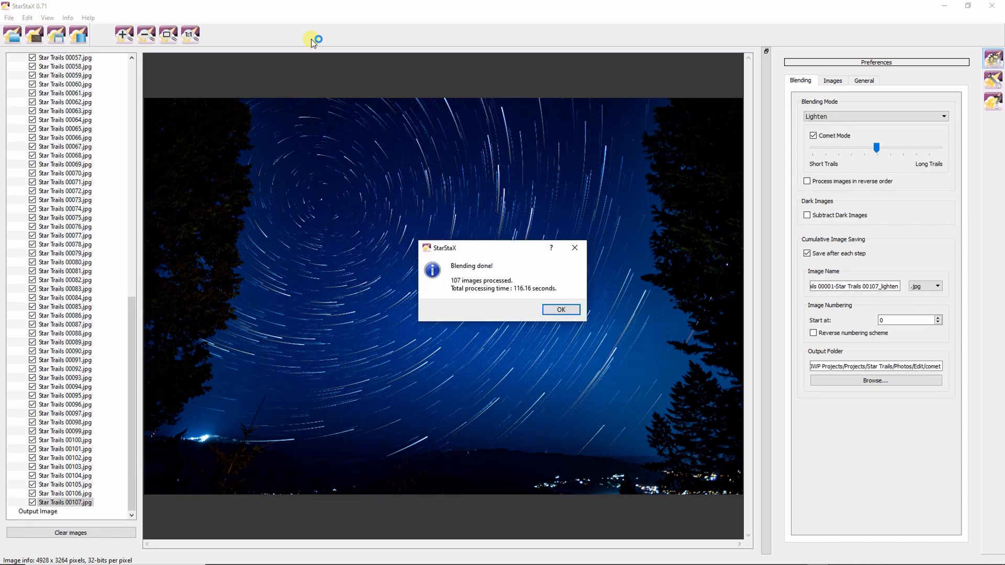
key(Return)
Step: Open the last Comet Mode image in the Edit/comet folder, numbered 00000106, and close it along with the folder window
key(alt+Tab)
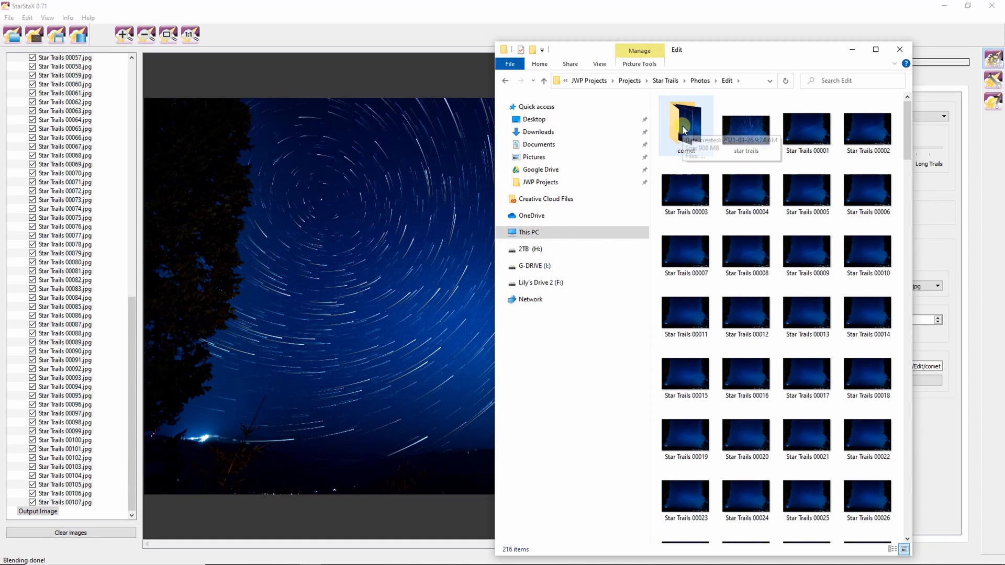
double_click(682, 125)
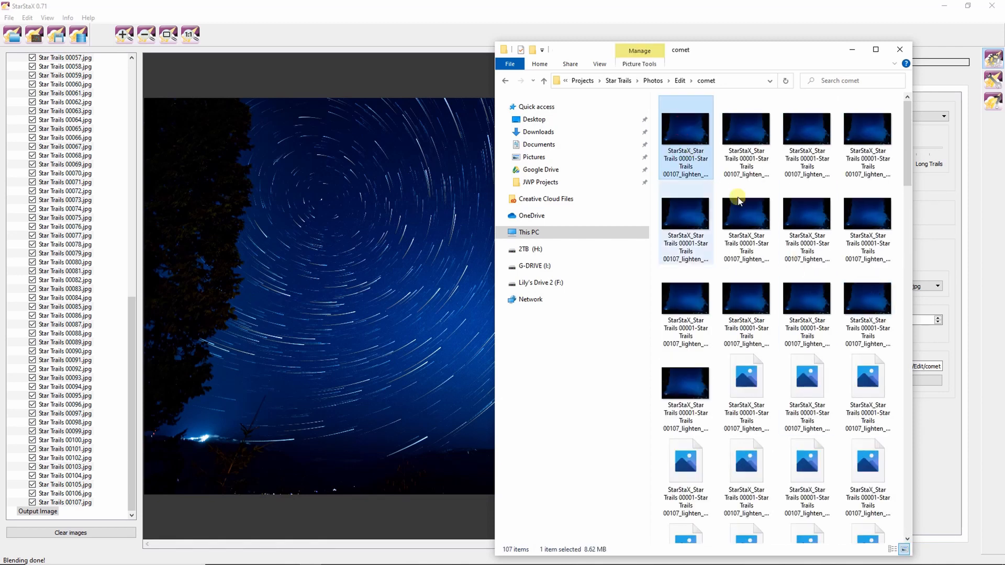
drag(906, 158, 909, 510)
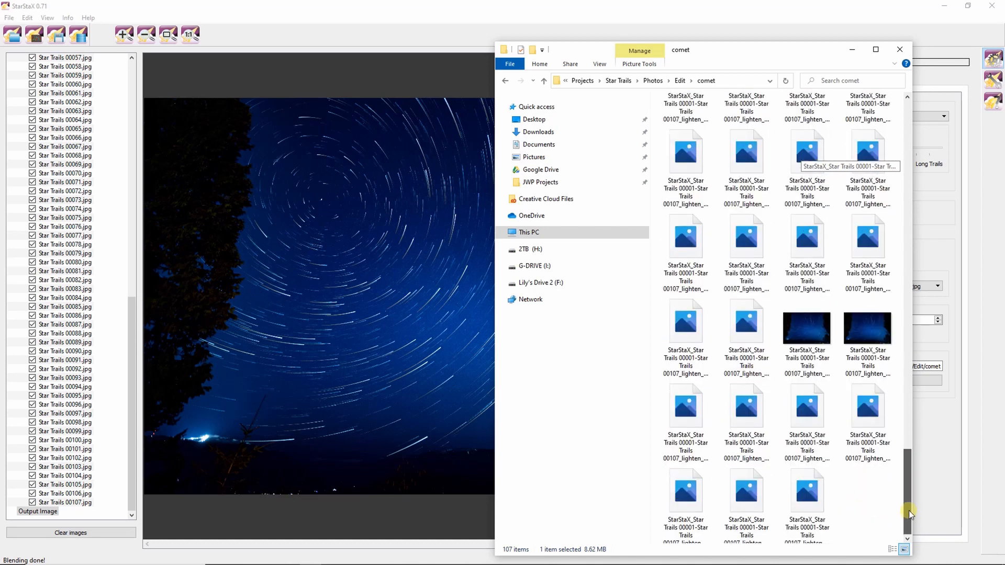
click(804, 489)
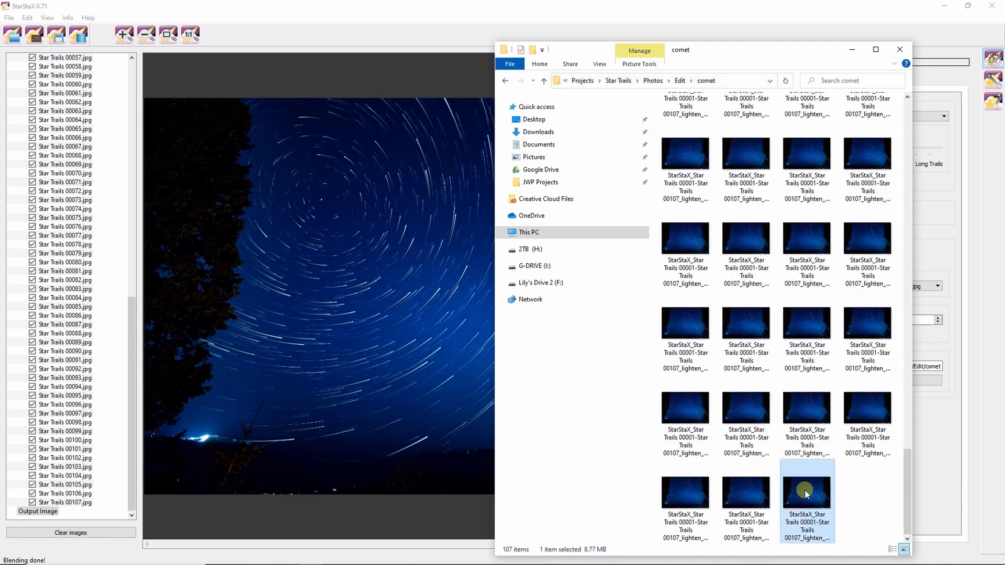
double_click(805, 490)
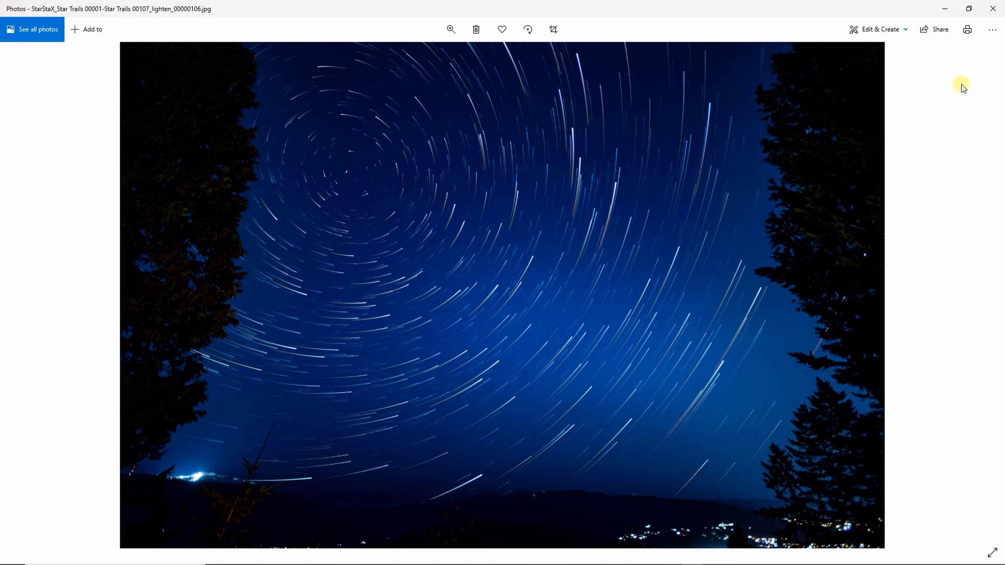
click(993, 8)
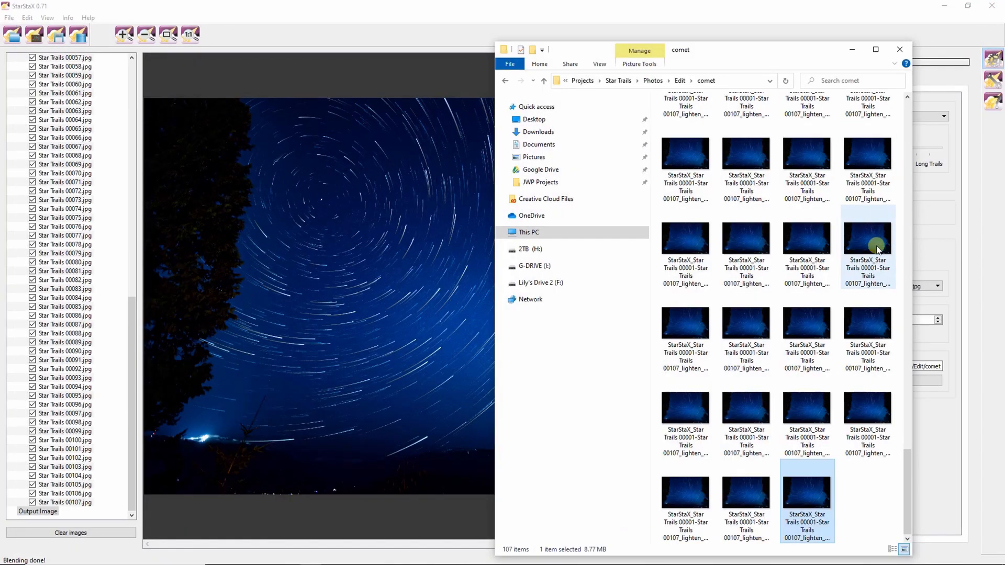
click(901, 50)
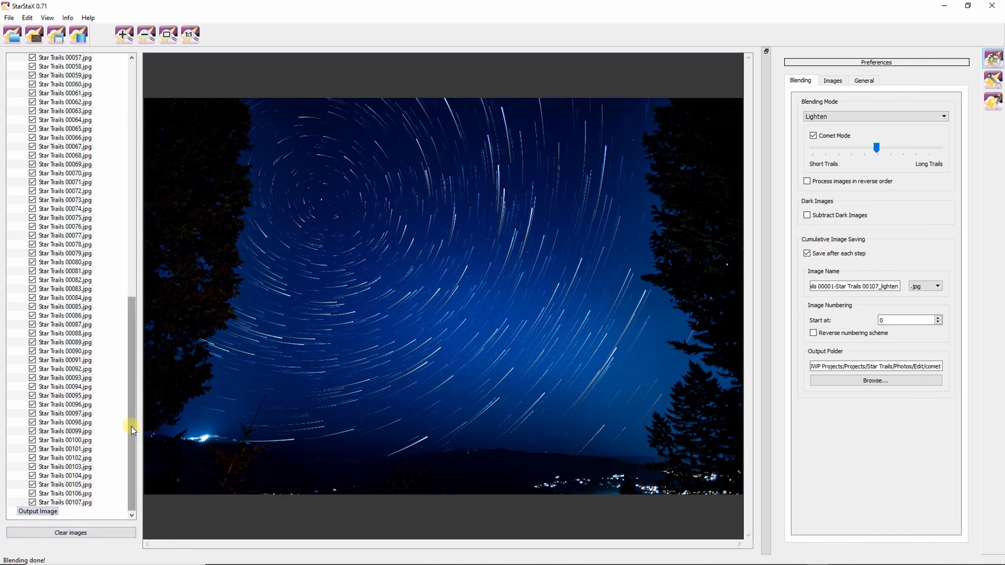
drag(131, 426, 108, 115)
click(74, 66)
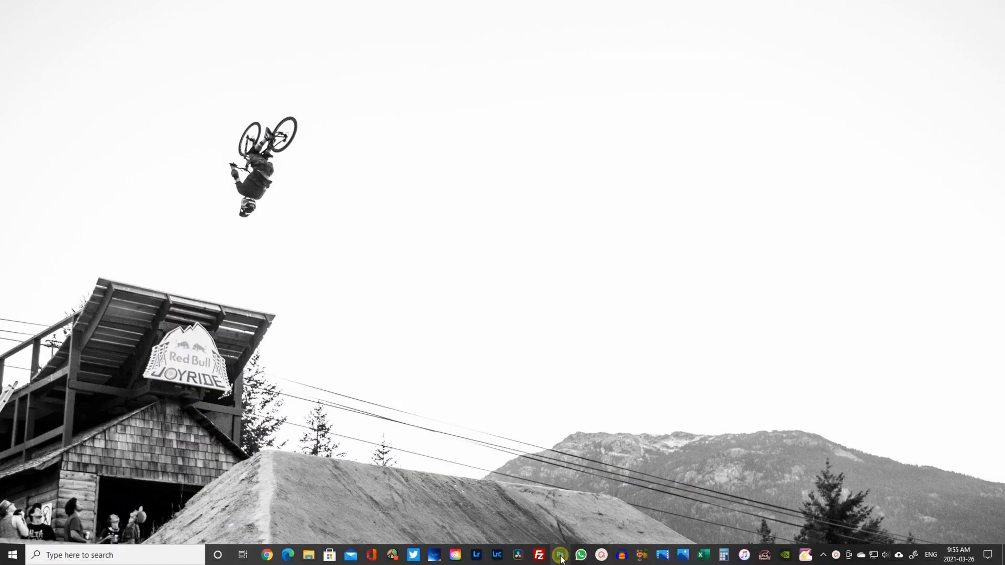
Step: Switch to Photoshop and open the Edit/Star Stax images, starting from 00000000, as an image sequence at 24 fps
click(561, 558)
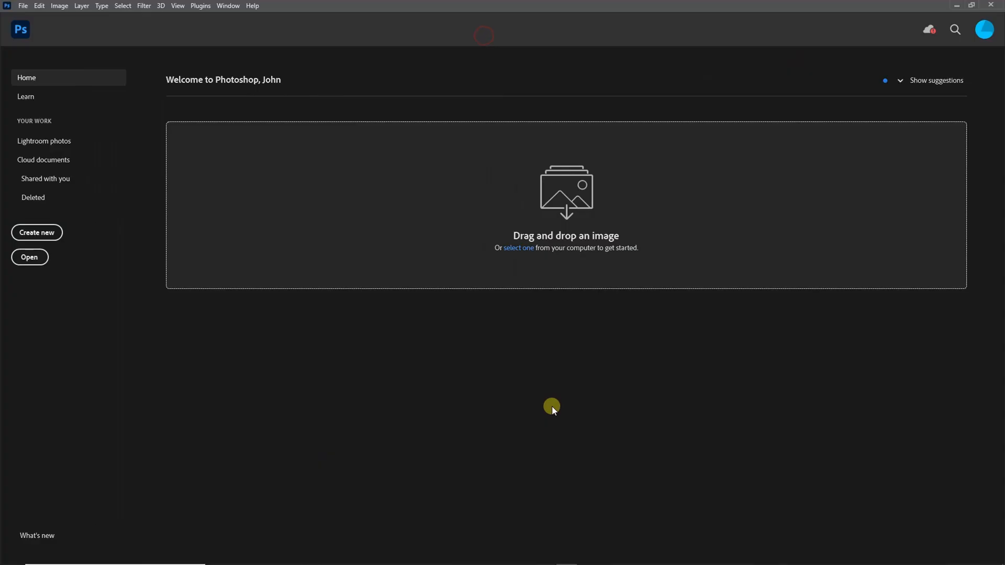
click(552, 406)
click(23, 6)
click(24, 26)
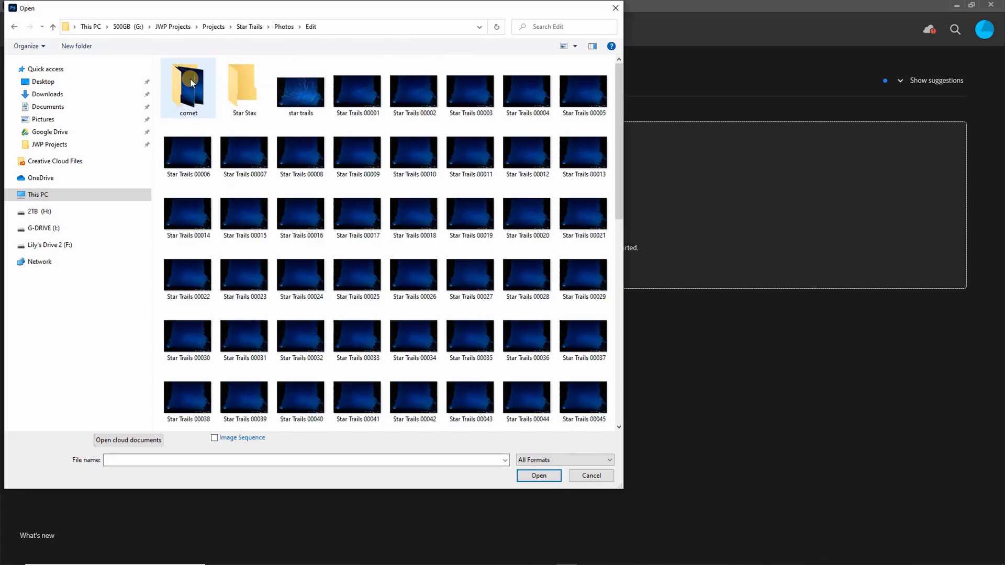
double_click(242, 87)
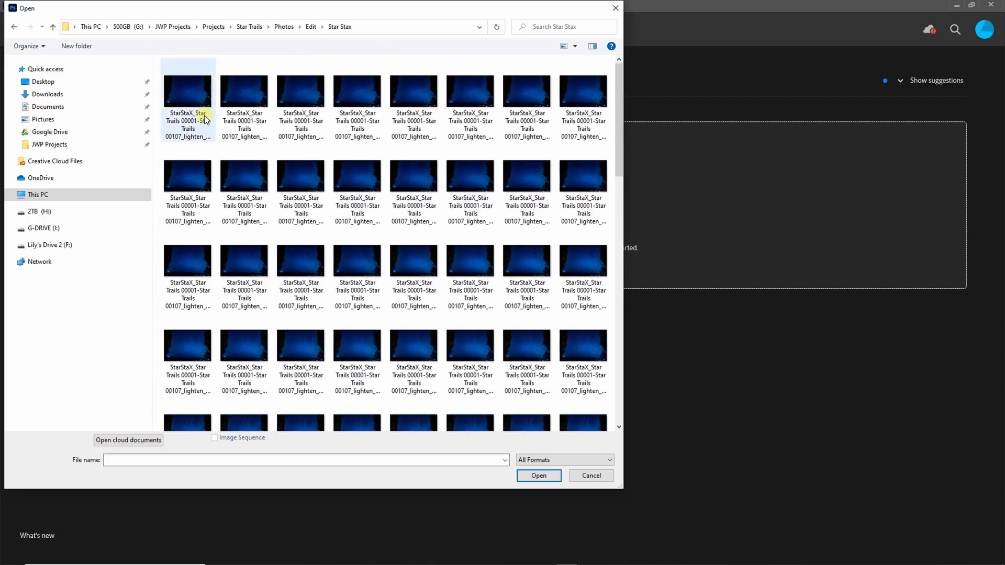
click(185, 98)
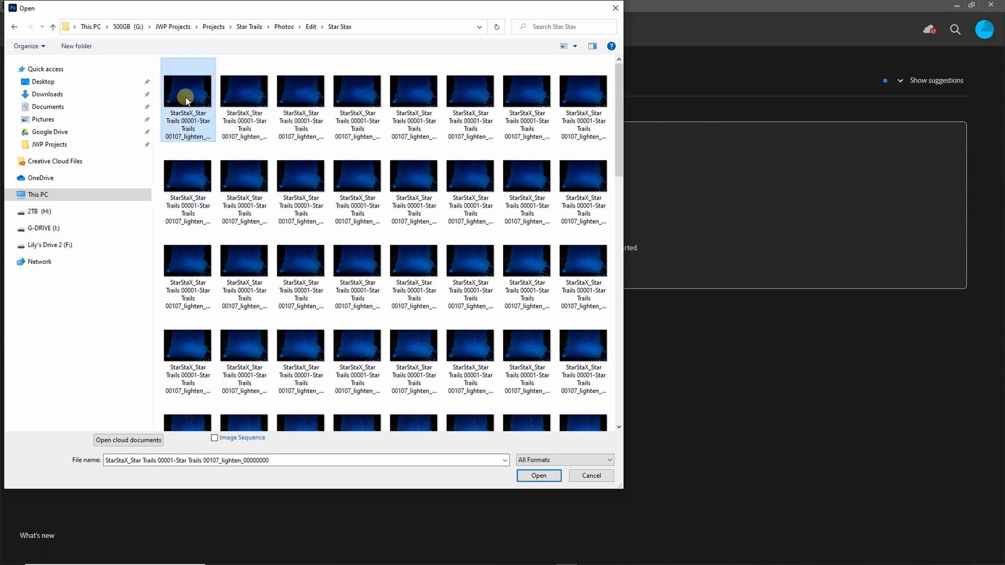
click(214, 438)
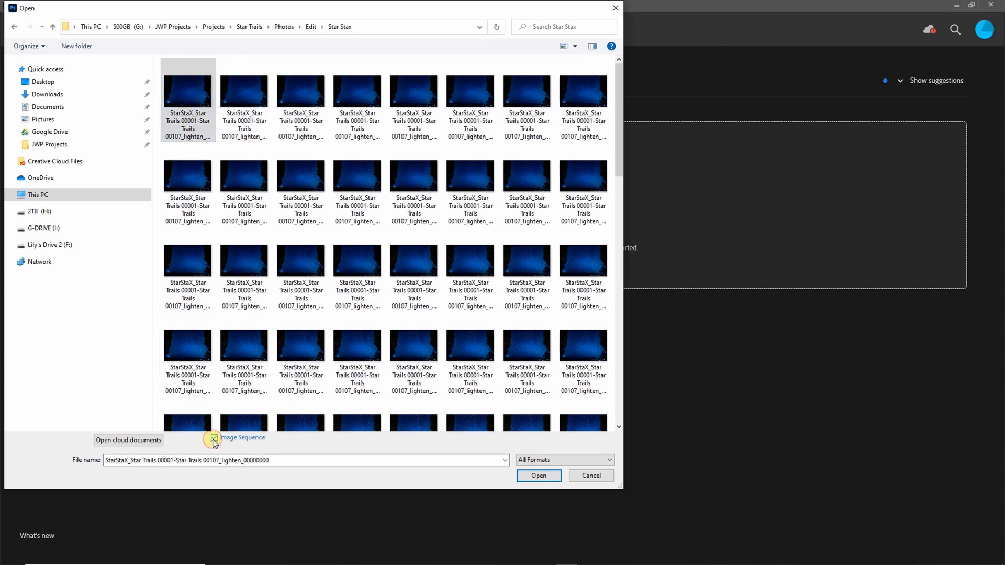
click(539, 475)
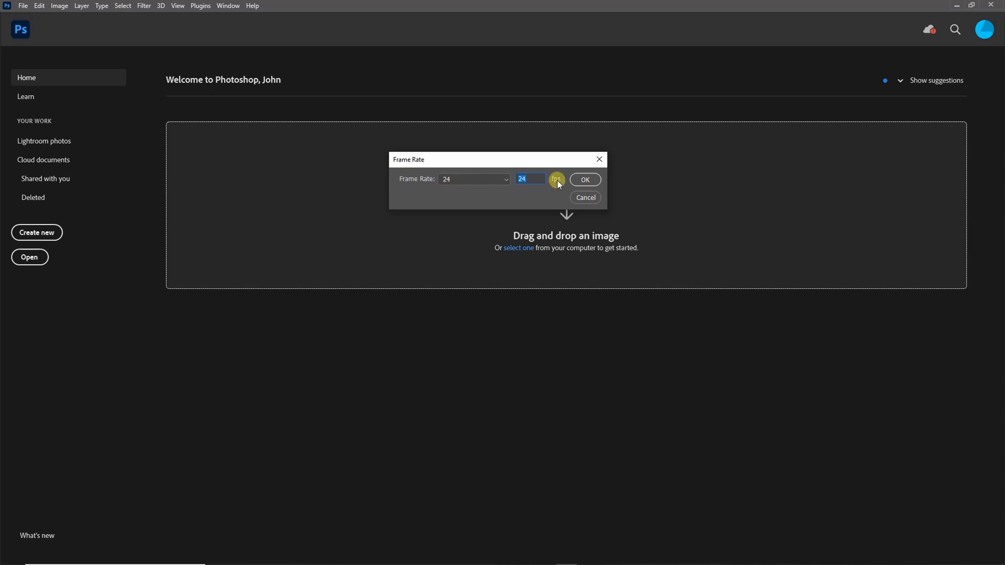
click(585, 180)
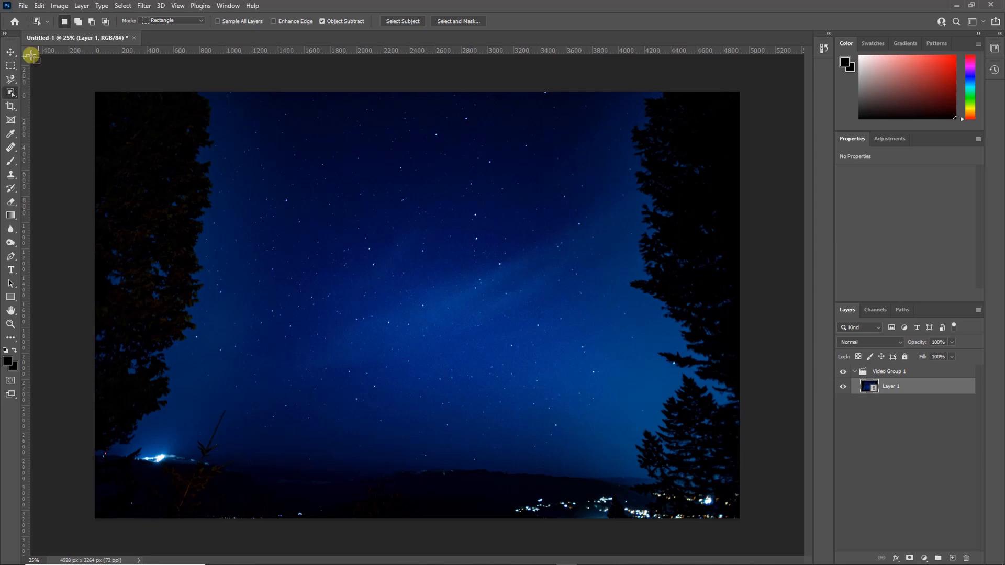
Step: Show the Timeline with the clip enlarged, and play part of the star trail sequence as a preview
click(10, 52)
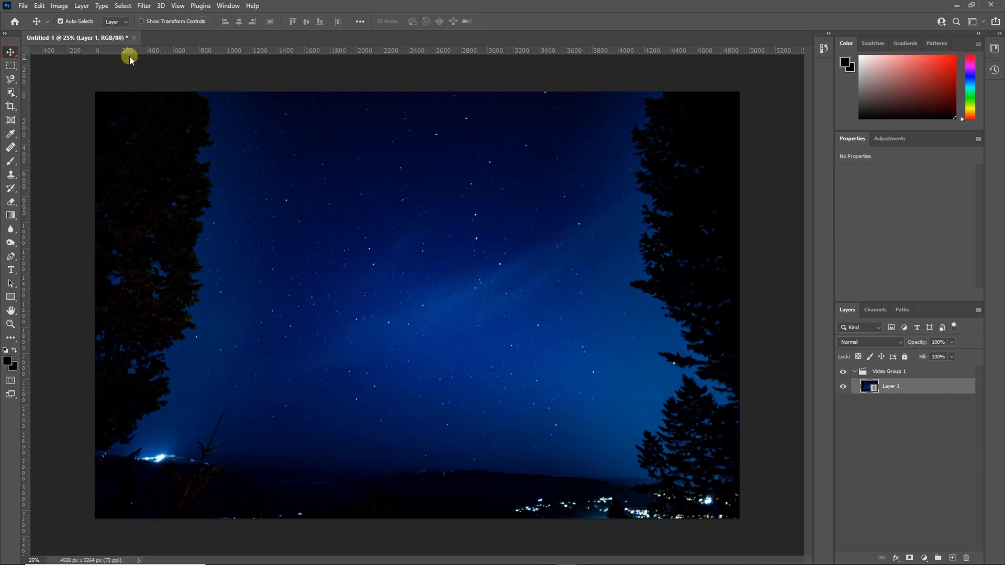
click(228, 7)
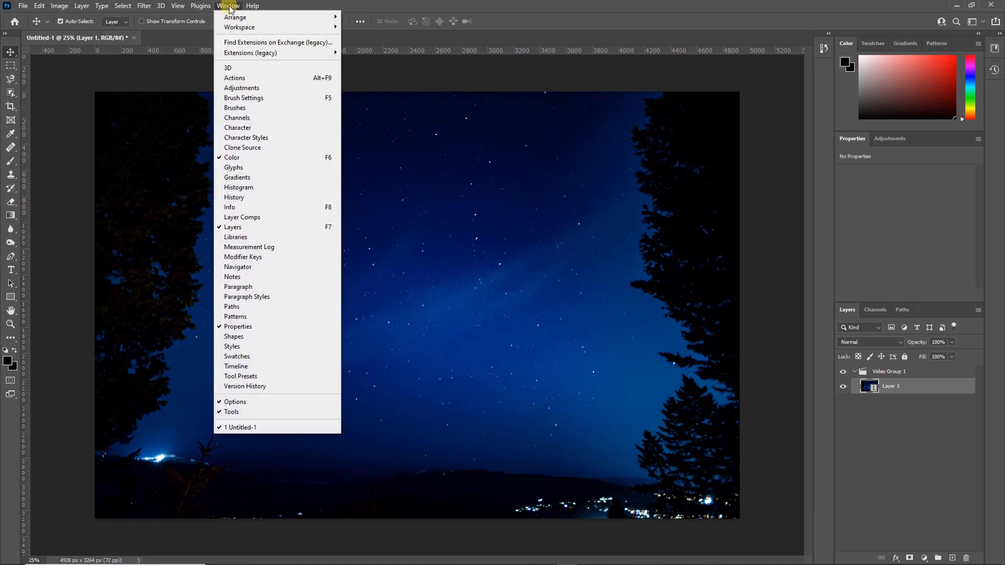
click(248, 366)
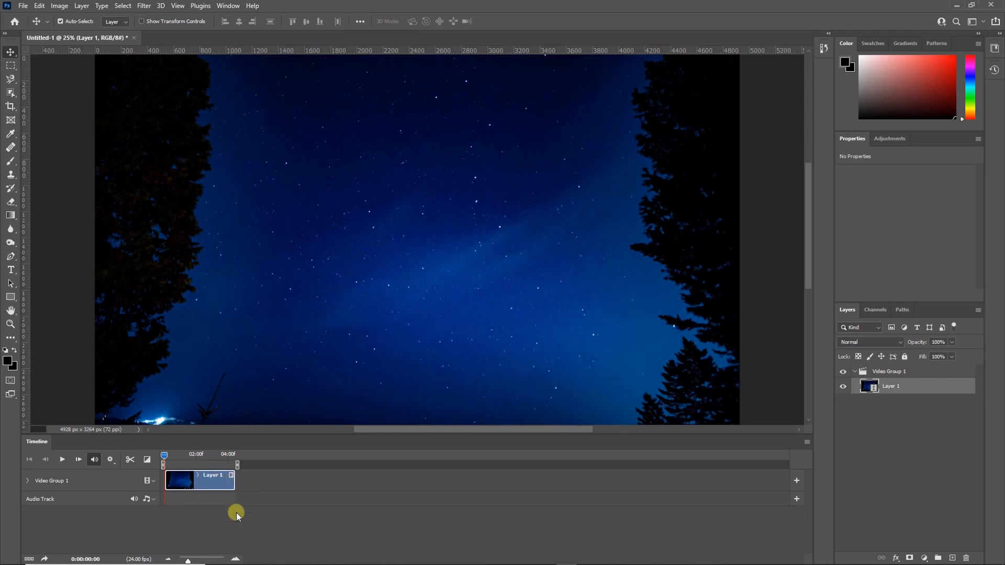
drag(188, 559, 198, 559)
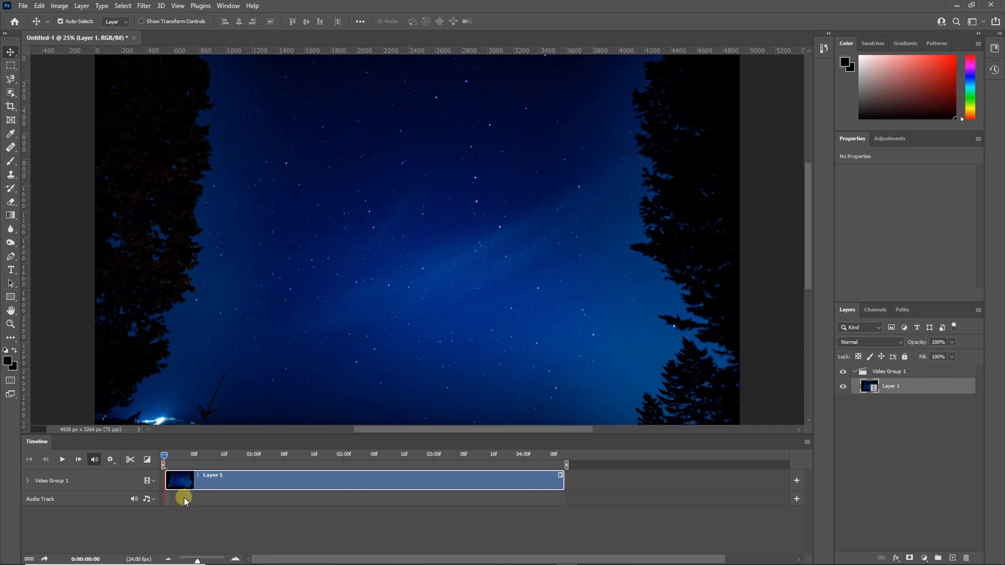
click(63, 460)
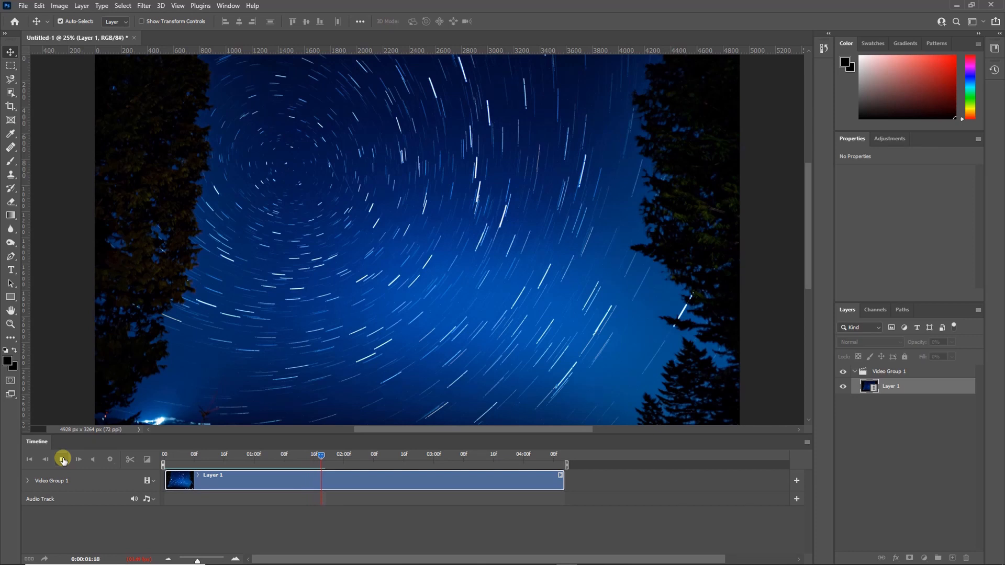
click(63, 460)
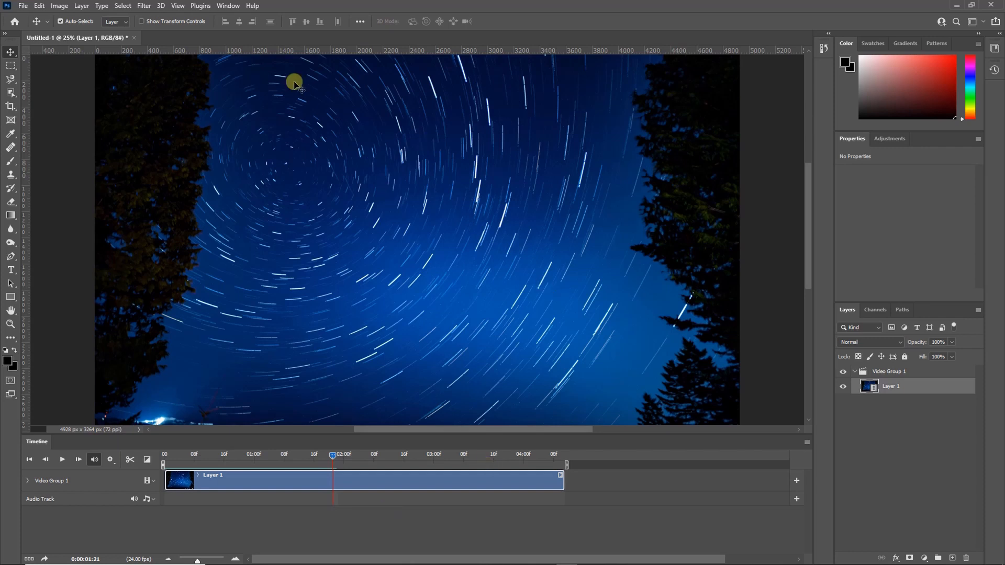
Step: Start a video render of the image sequence and name the output file star stax 1
click(23, 6)
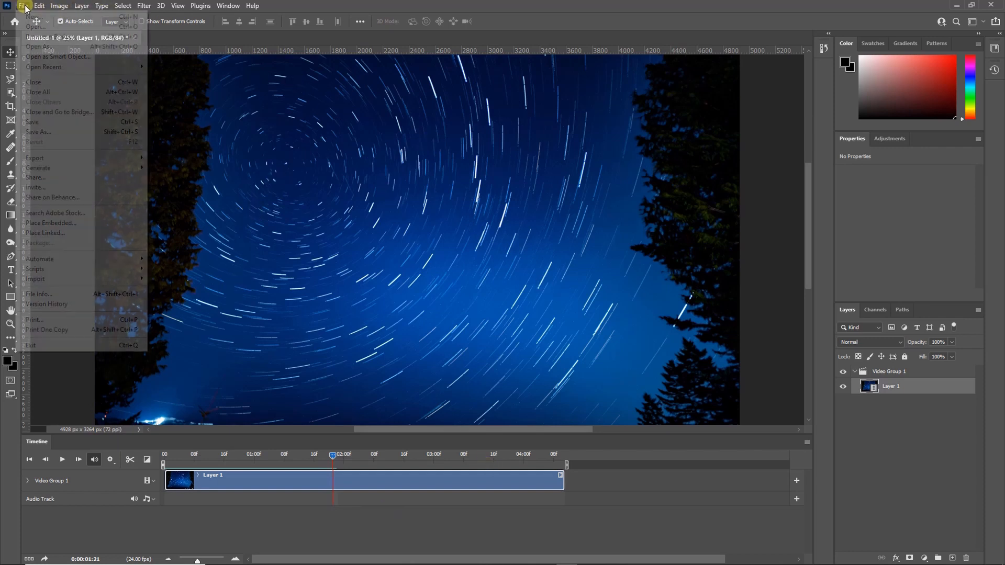
mouse_move(65, 160)
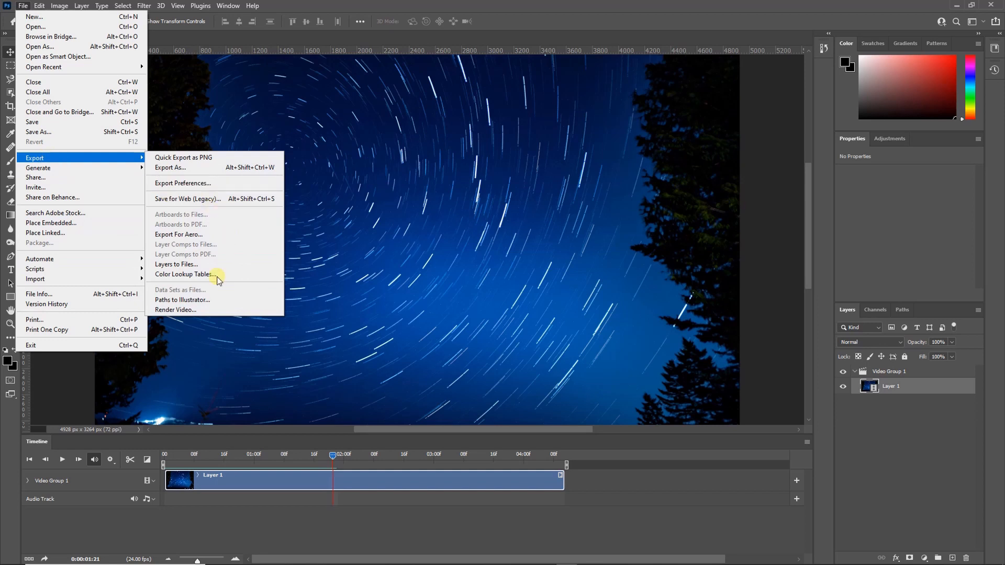
click(208, 310)
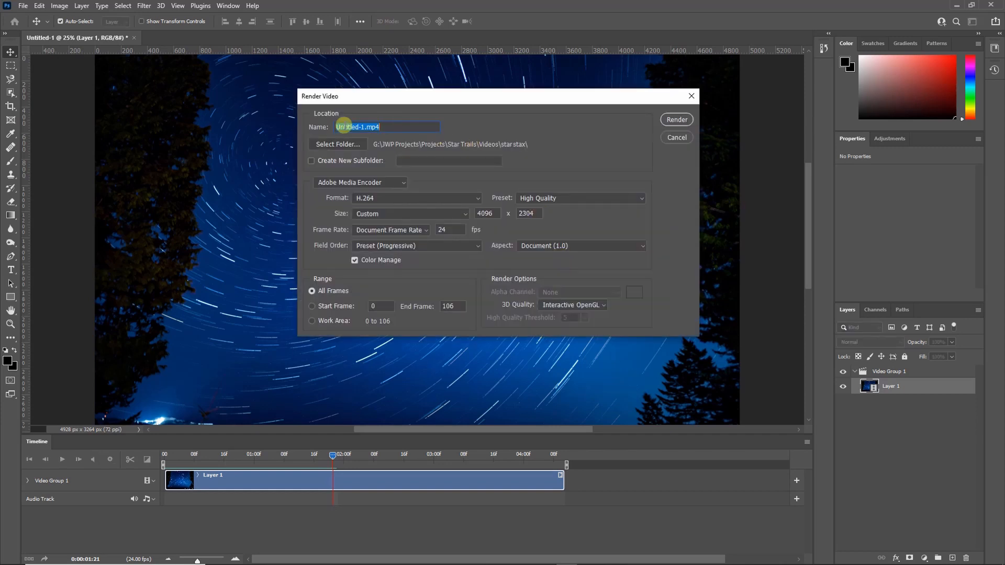
text(star stax 1)
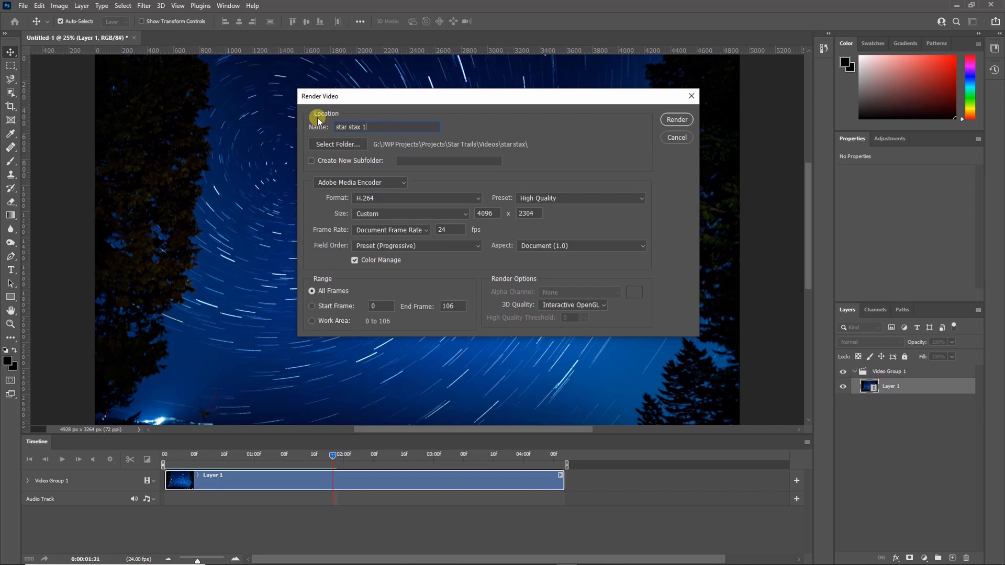
Step: Choose the star stax folder inside Projects/Star Trails/Videos as the video's render location
click(360, 144)
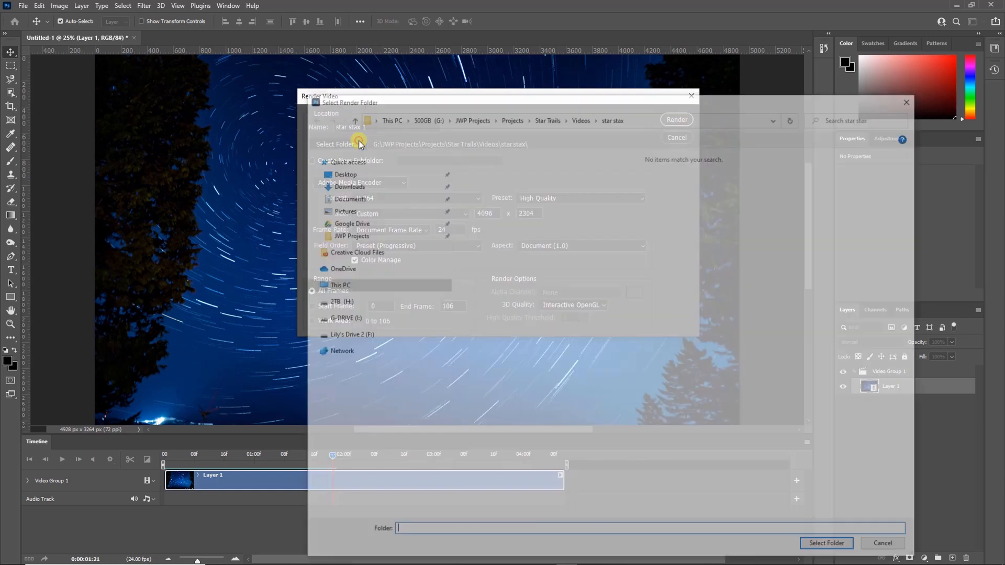
click(343, 234)
click(472, 196)
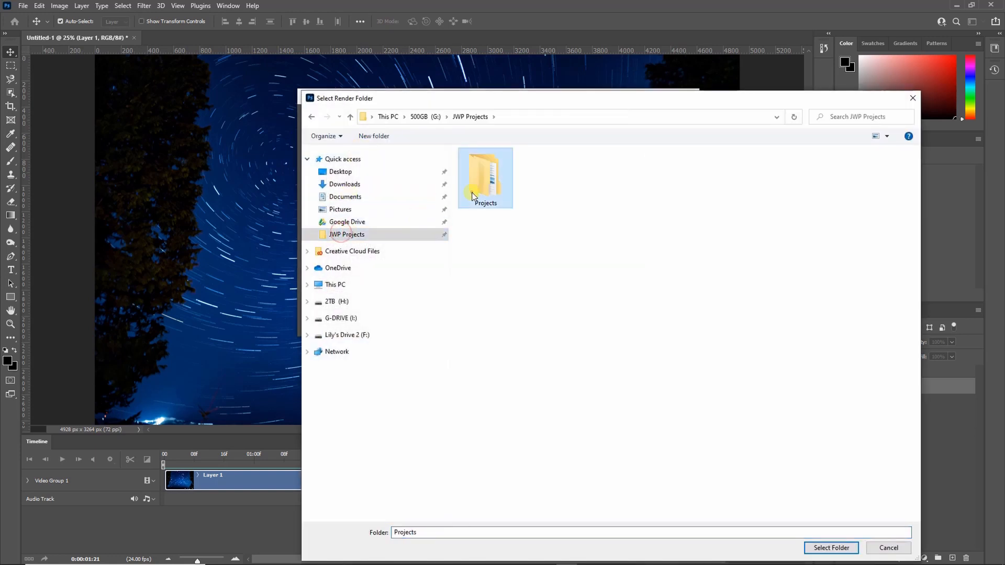
double_click(473, 196)
click(480, 190)
double_click(479, 189)
double_click(484, 178)
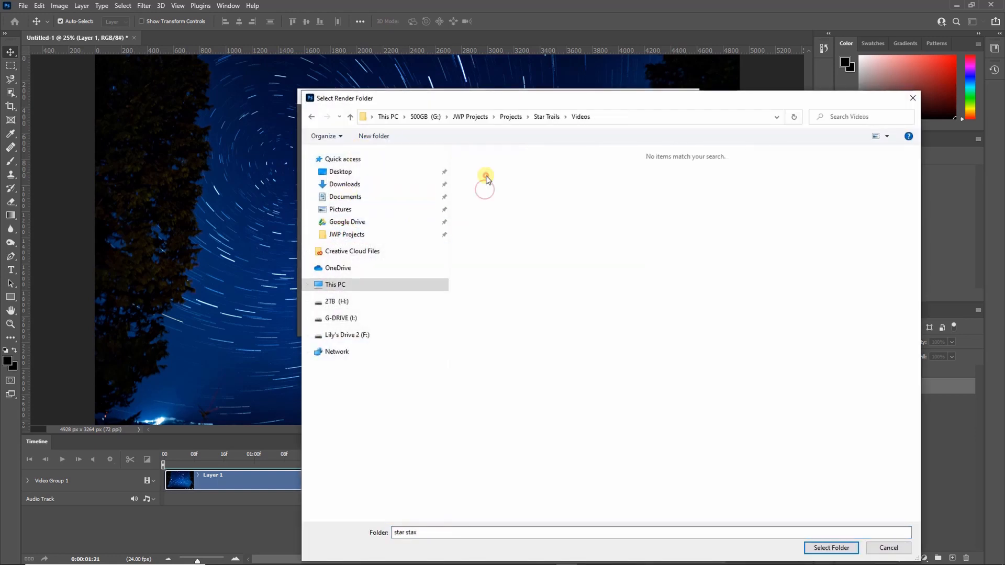
click(351, 116)
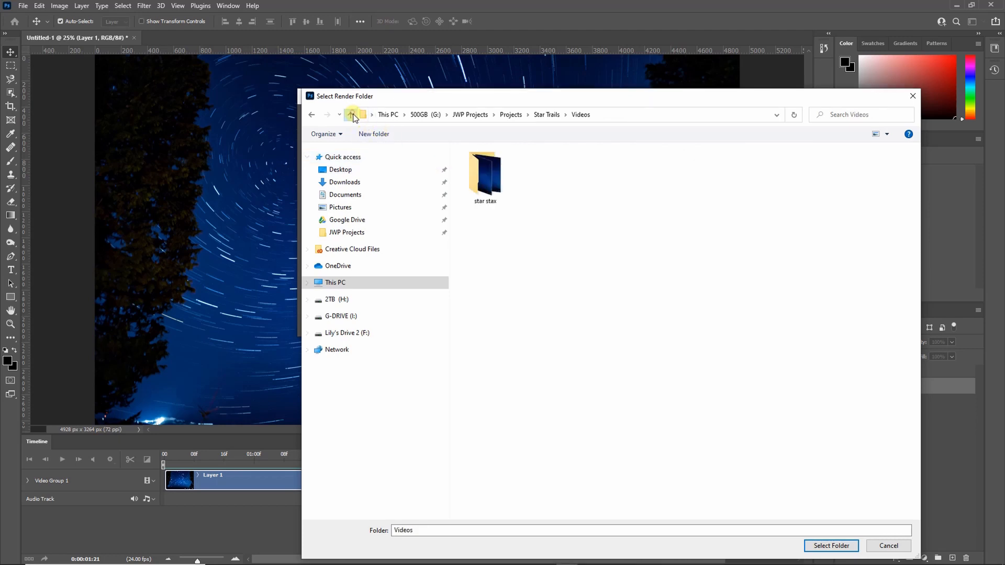
double_click(484, 176)
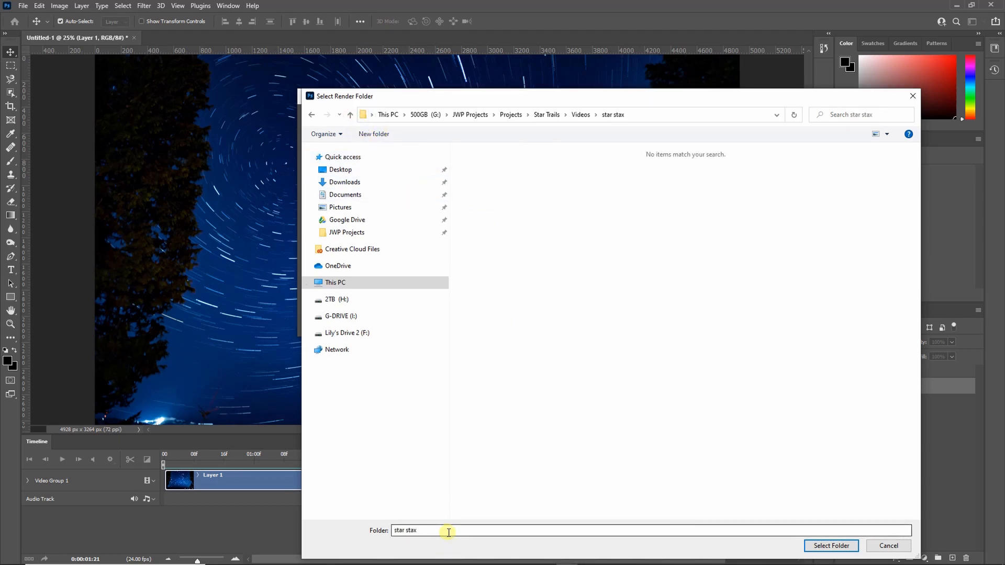
click(832, 546)
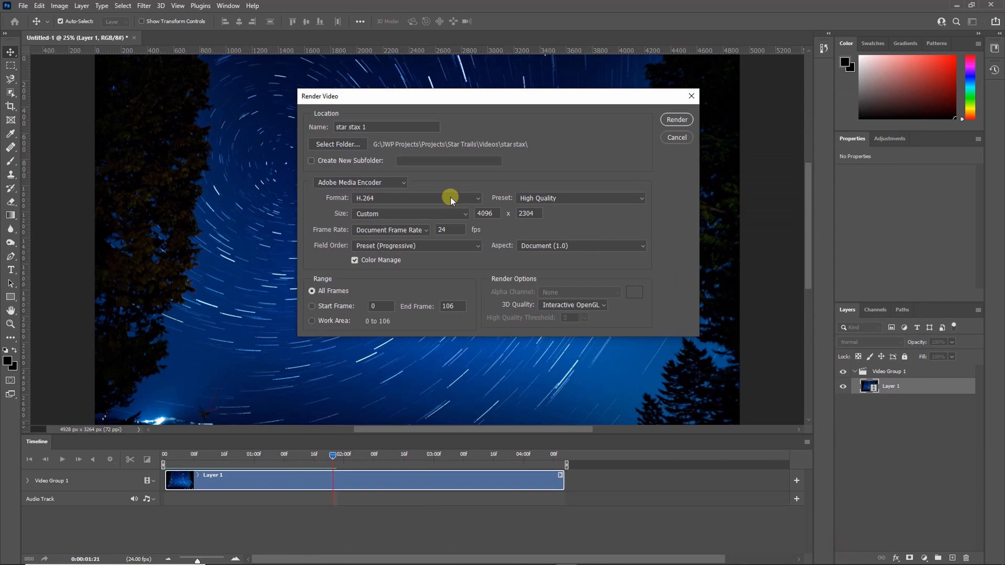
Step: Apply the High Quality preset to the H.264 output and render the video
click(593, 199)
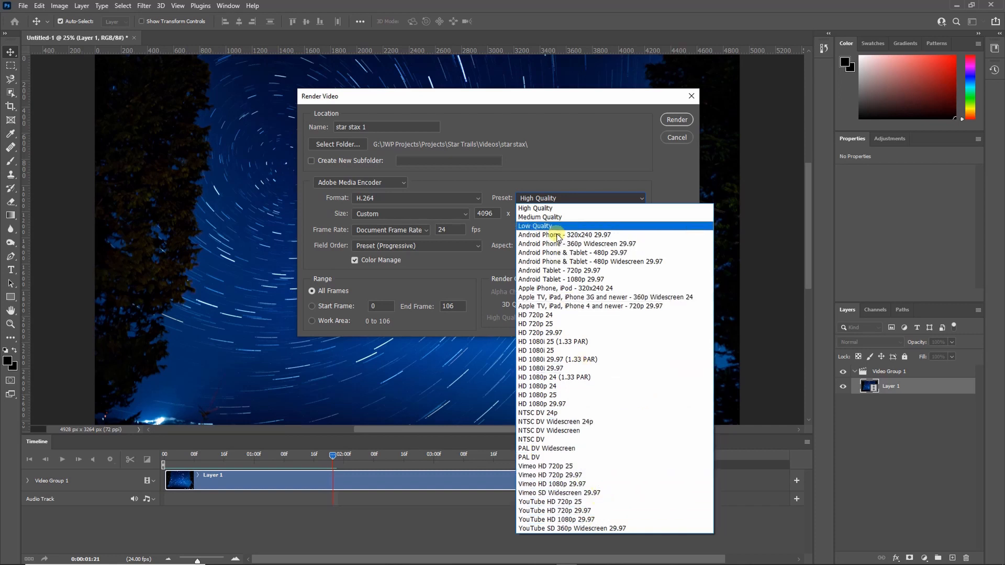
click(546, 209)
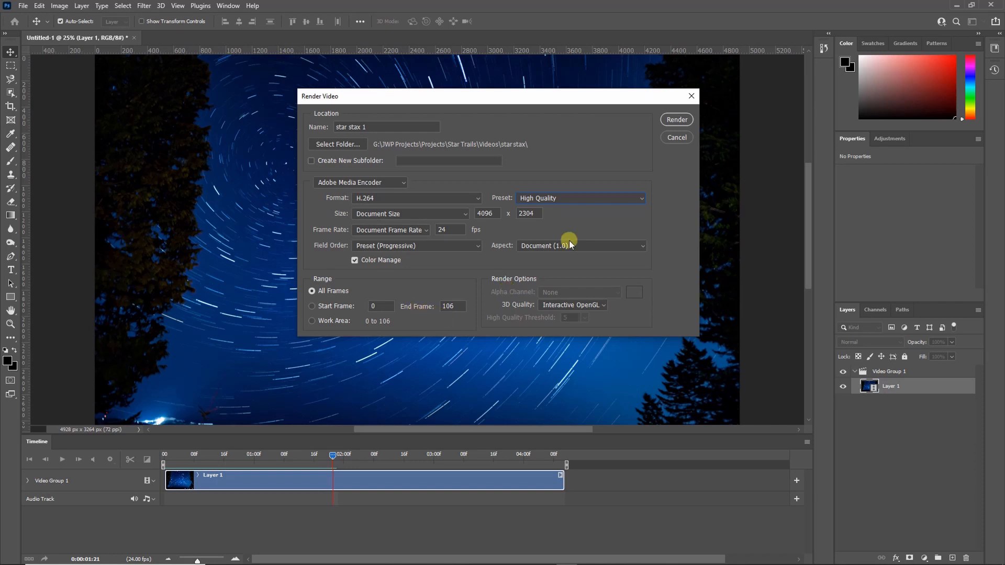
click(676, 118)
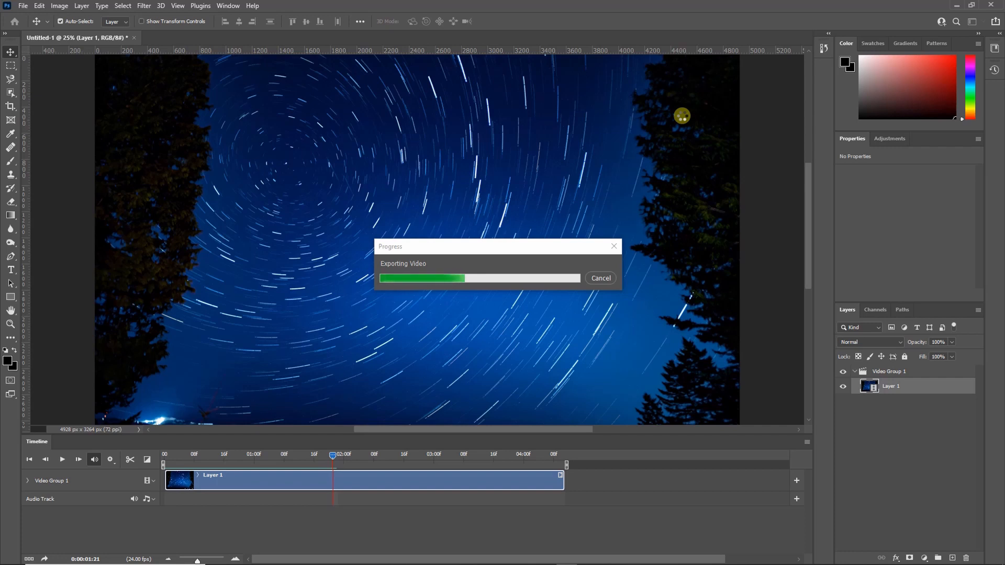
mouse_move(940, 555)
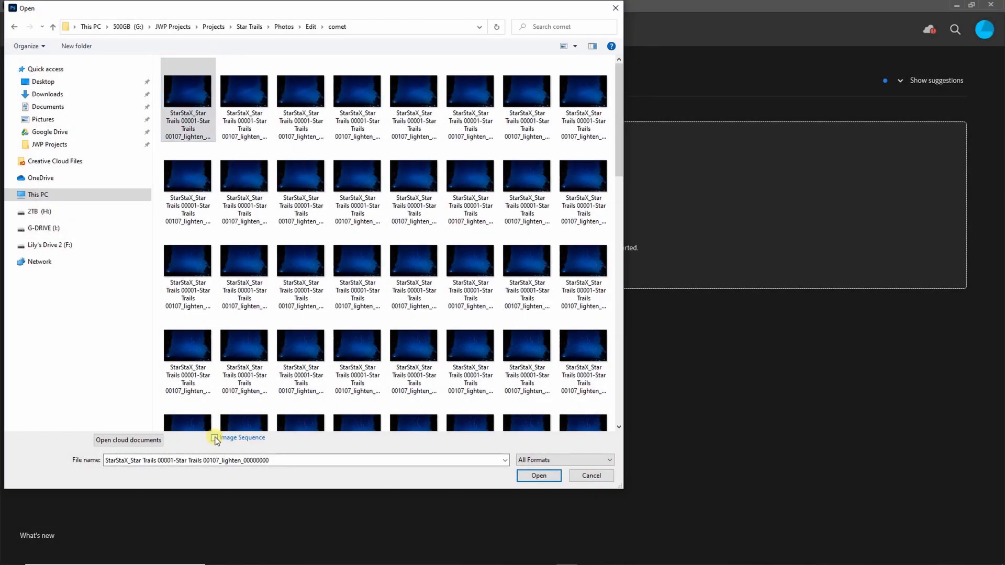
Step: Open the comet folder's frames as an image sequence at 24 fps, and preview the frame at about 2 seconds in the timeline
click(214, 439)
click(550, 475)
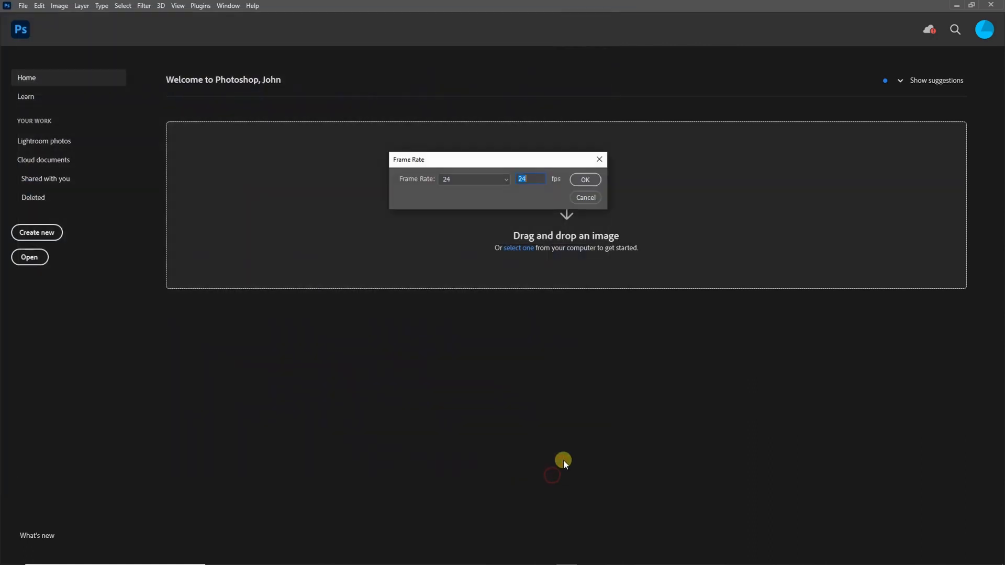
click(577, 180)
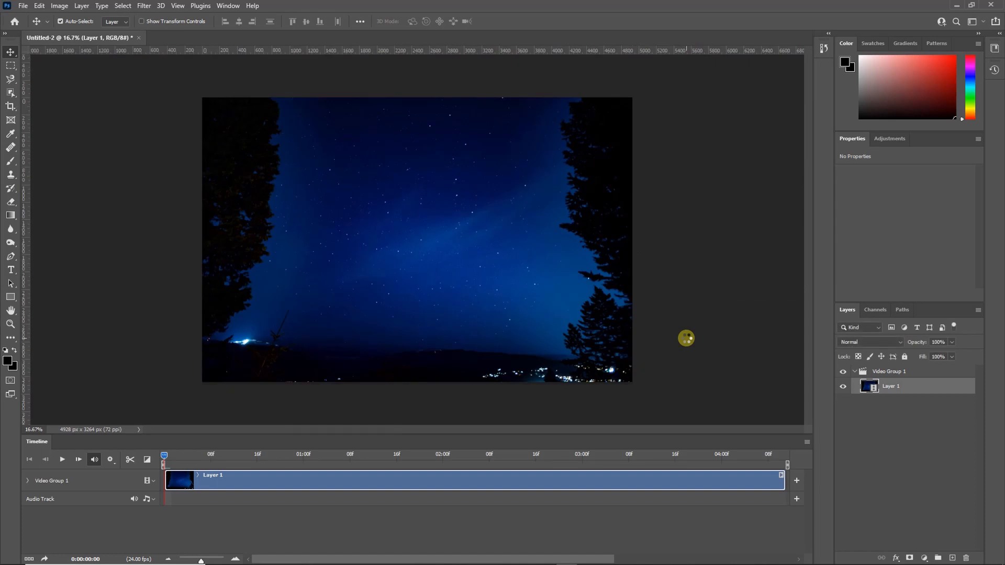
click(449, 455)
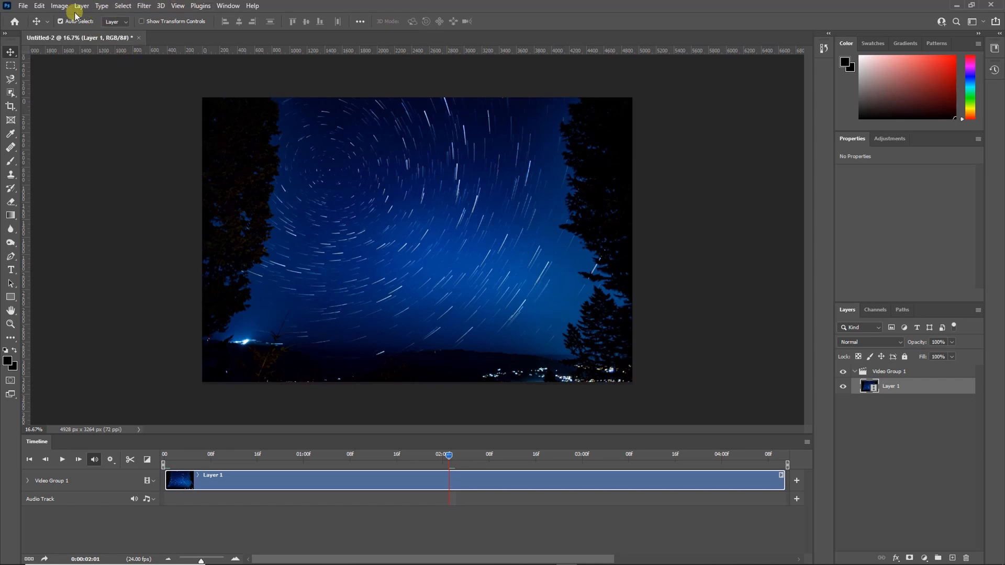
Step: Render the comet sequence as an H.264 High Quality video named star stax 2 in the existing star stax videos folder
click(25, 7)
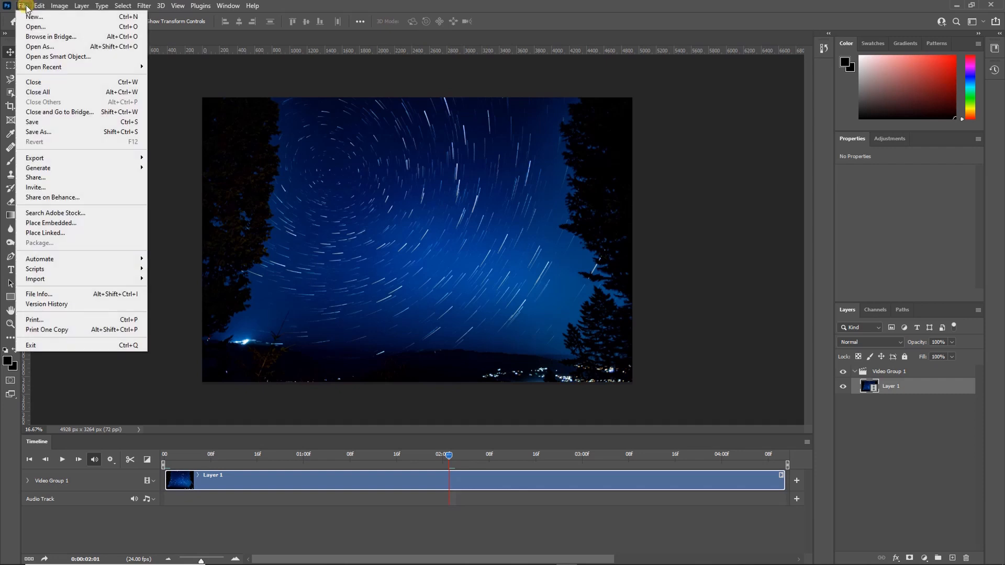
mouse_move(62, 158)
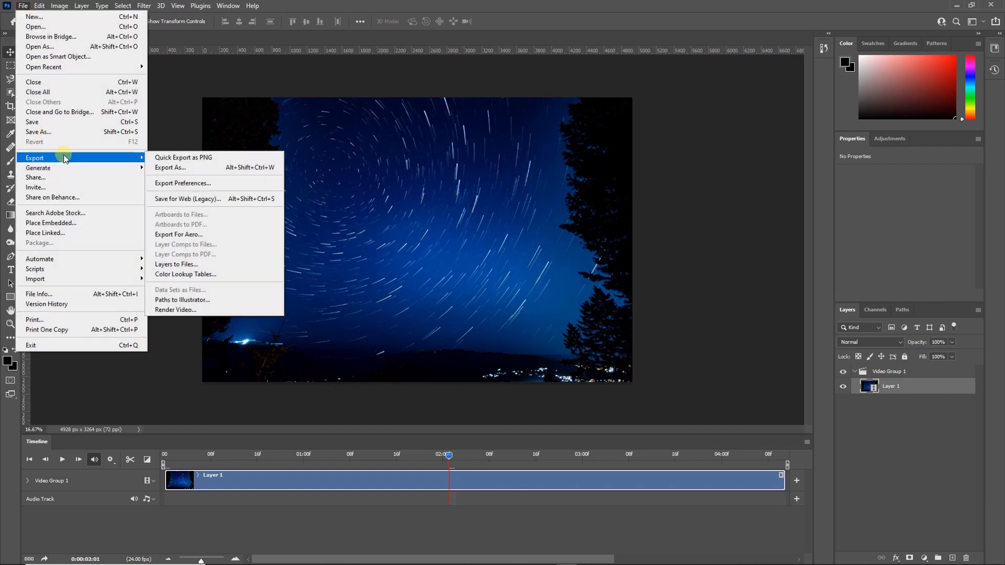
click(210, 310)
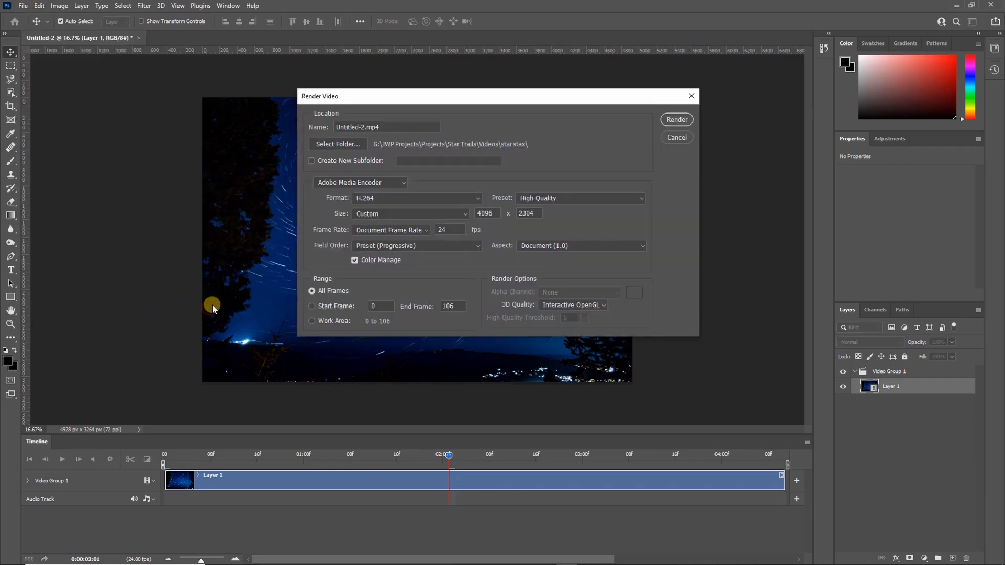
click(391, 125)
key(ctrl+a)
text(star stax 2)
click(677, 120)
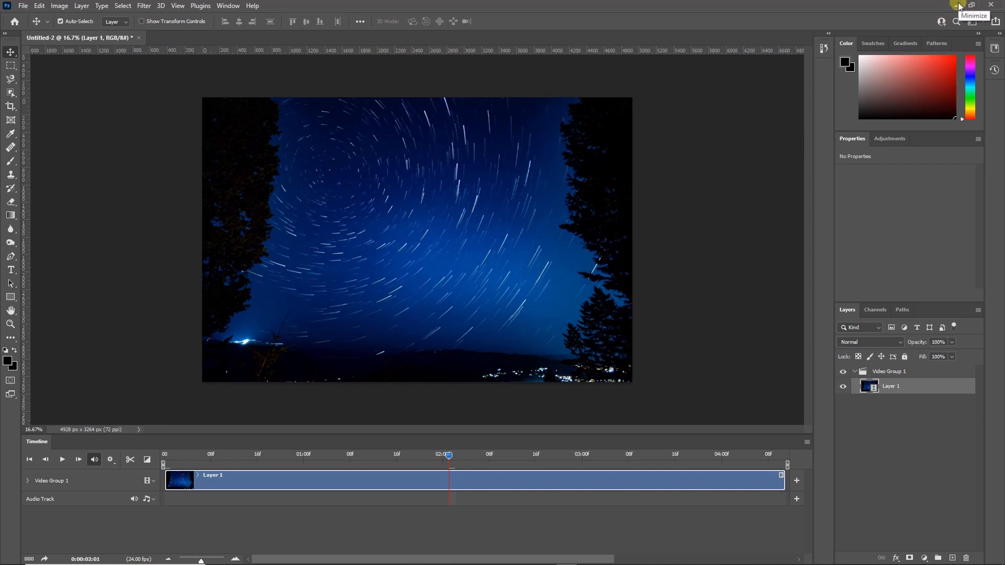
Step: Start saving the document as a new file, with the Raw folder inside Star Trails/Photos as its location
click(23, 6)
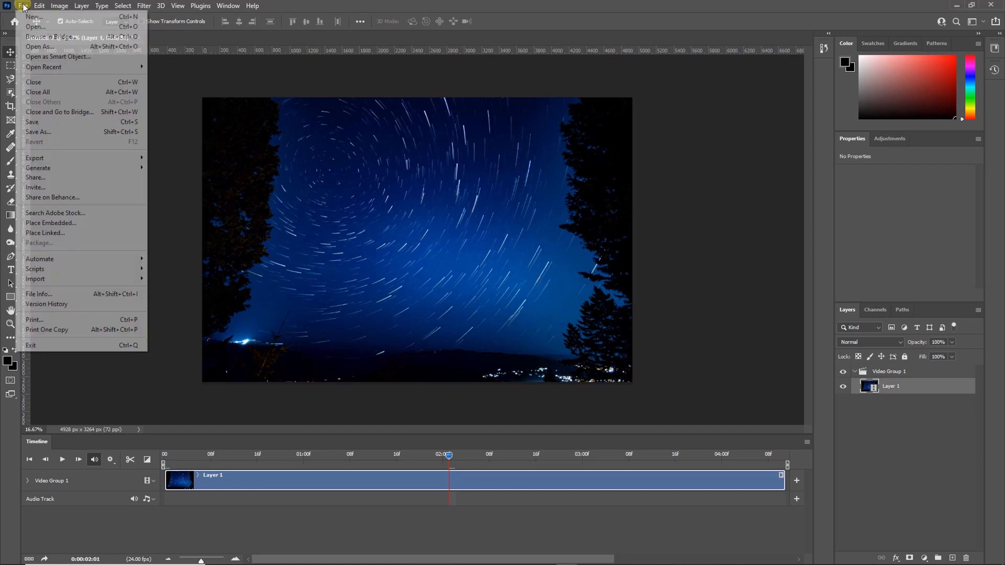
click(23, 6)
click(23, 6)
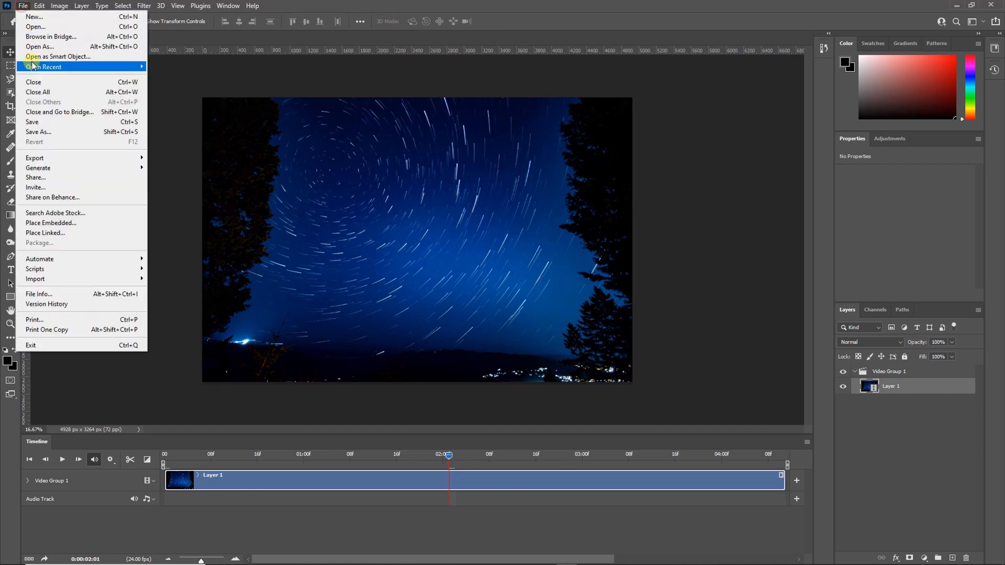
click(47, 132)
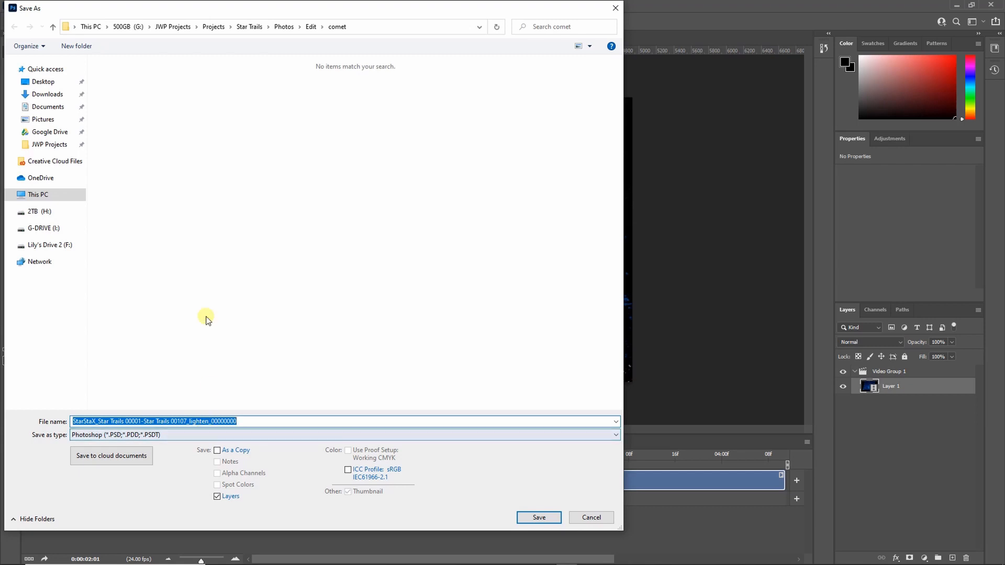
click(284, 27)
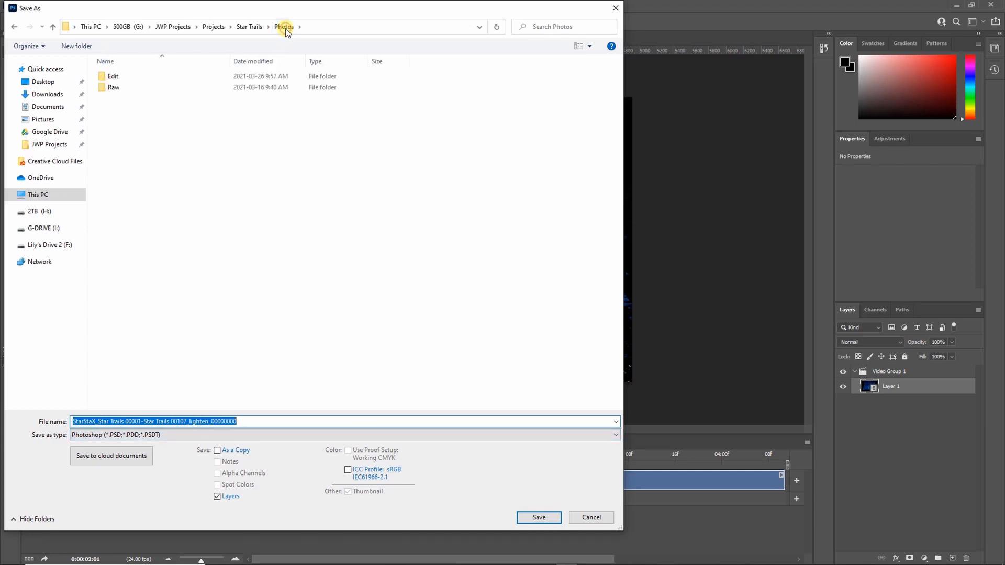
double_click(119, 89)
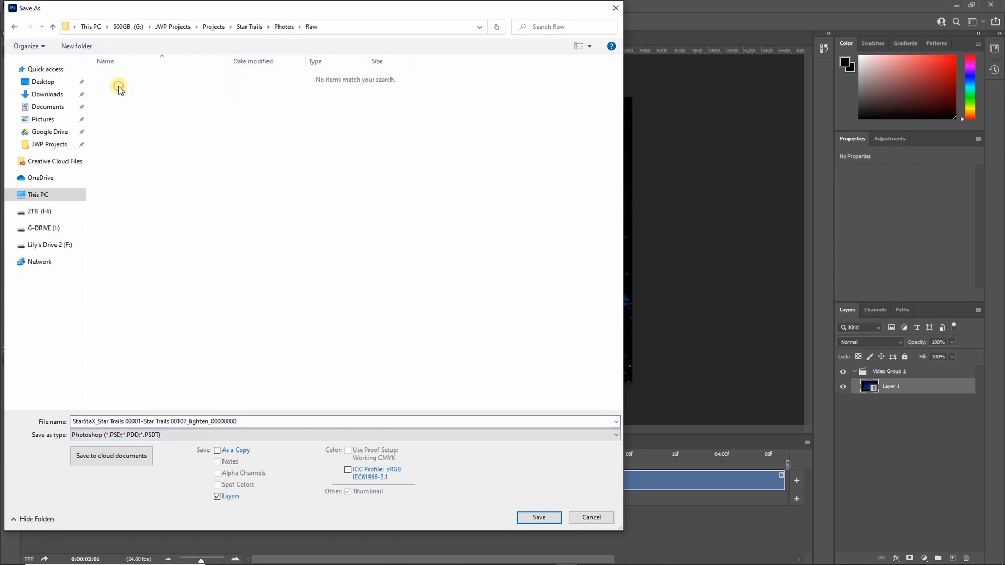
Step: Name the Photoshop file star stax video, save it with Maximize Compatibility enabled, and minimize the program window
click(242, 417)
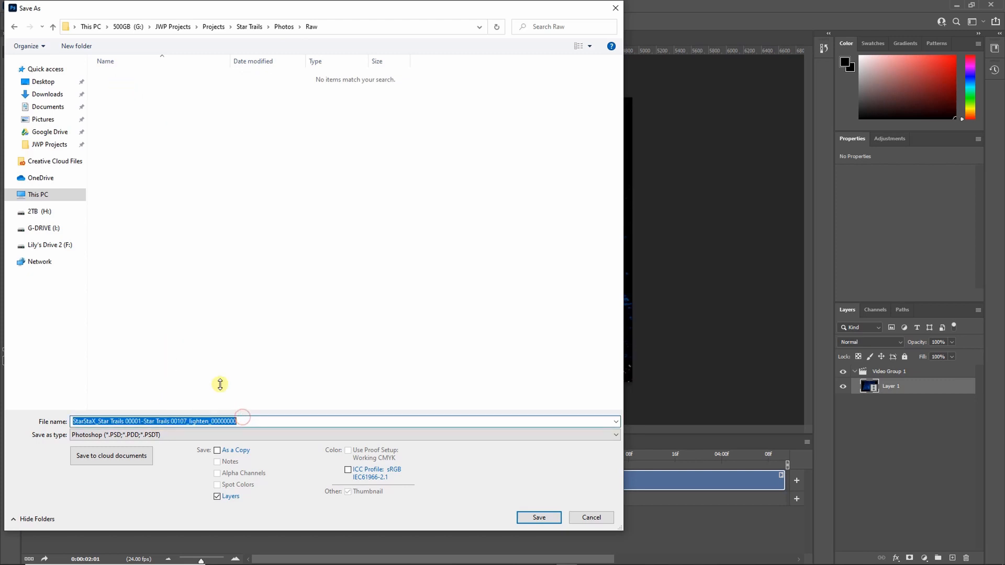
text(star stax video)
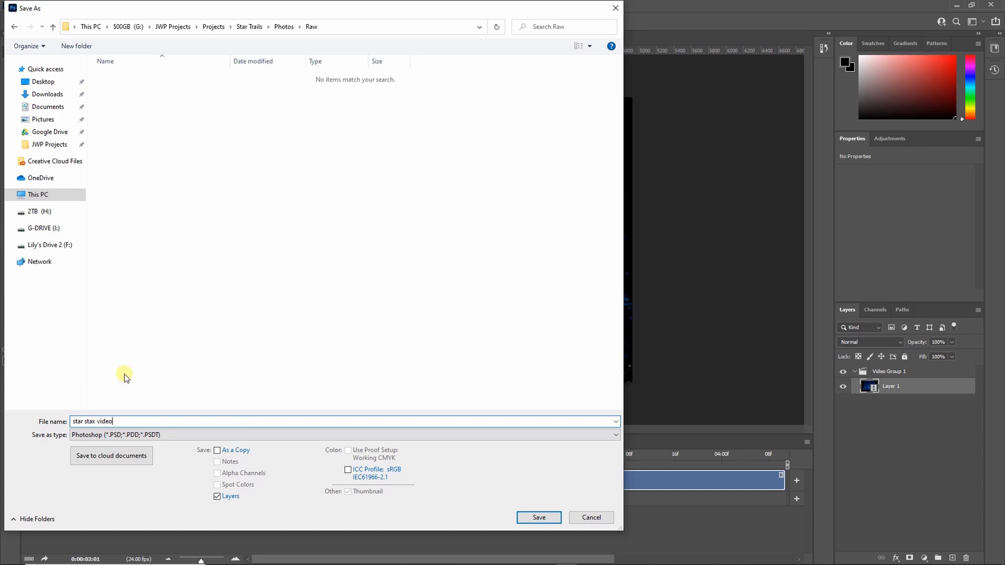
click(539, 517)
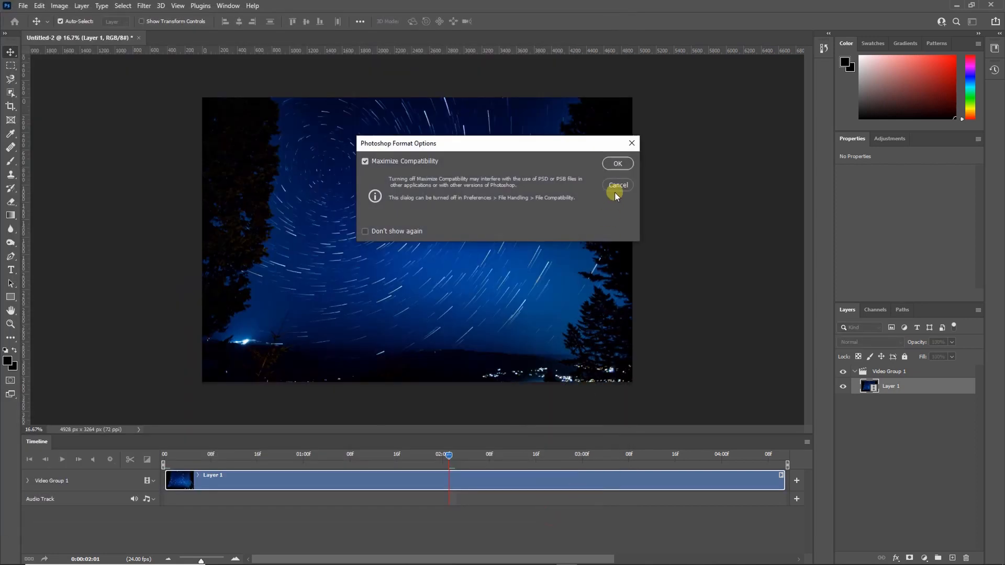
click(618, 164)
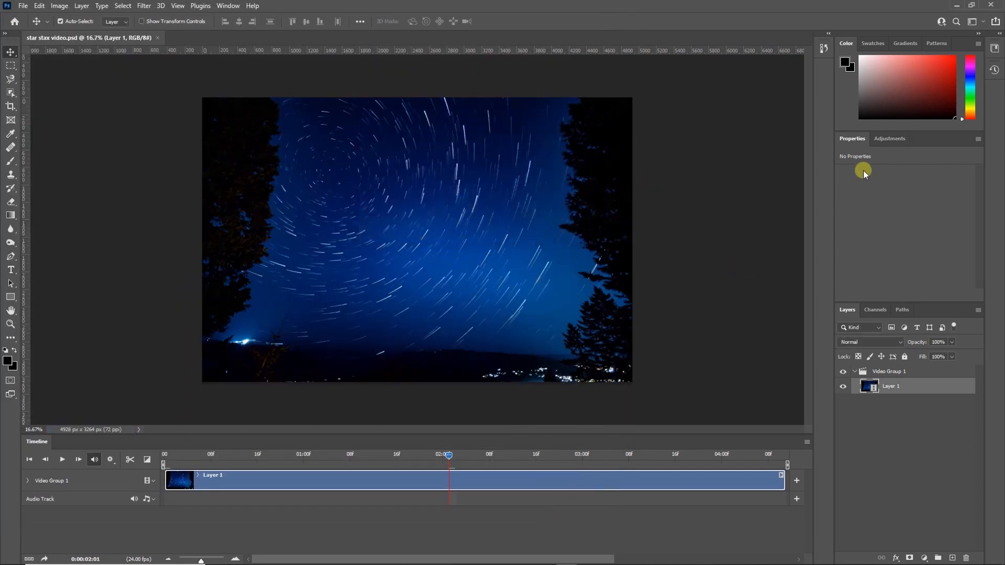
click(959, 6)
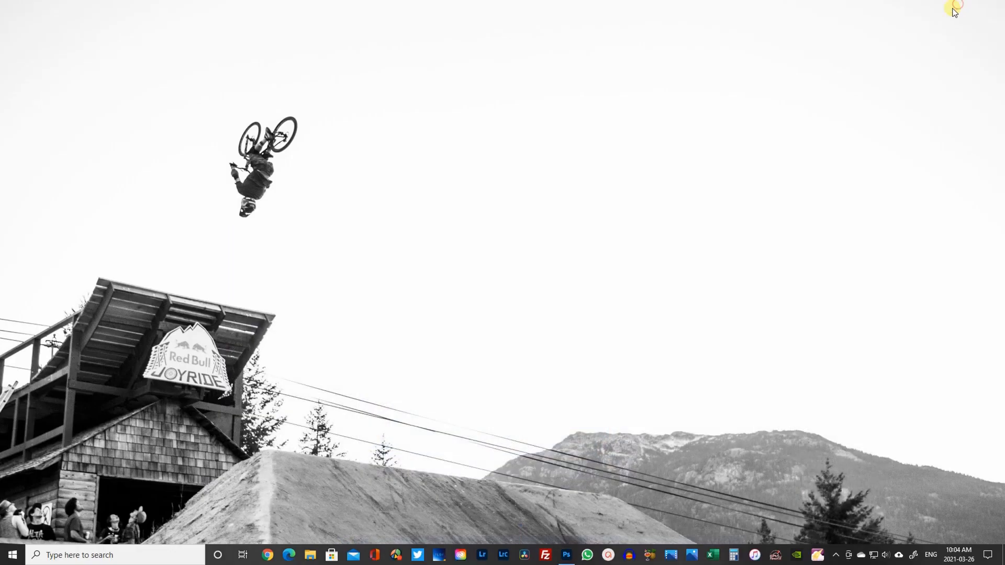